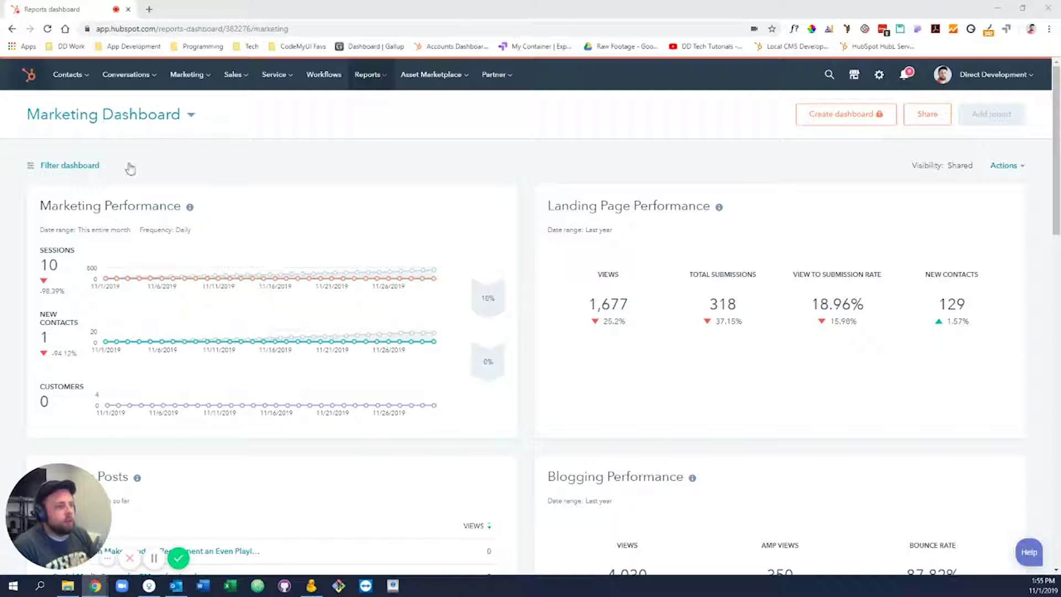
- Go to Marketing > Website > Landing Pages to see the landing pages list
{"action": "left_click", "coordinate": [200, 70]}
{"action": "mouse_move", "coordinate": [216, 182]}
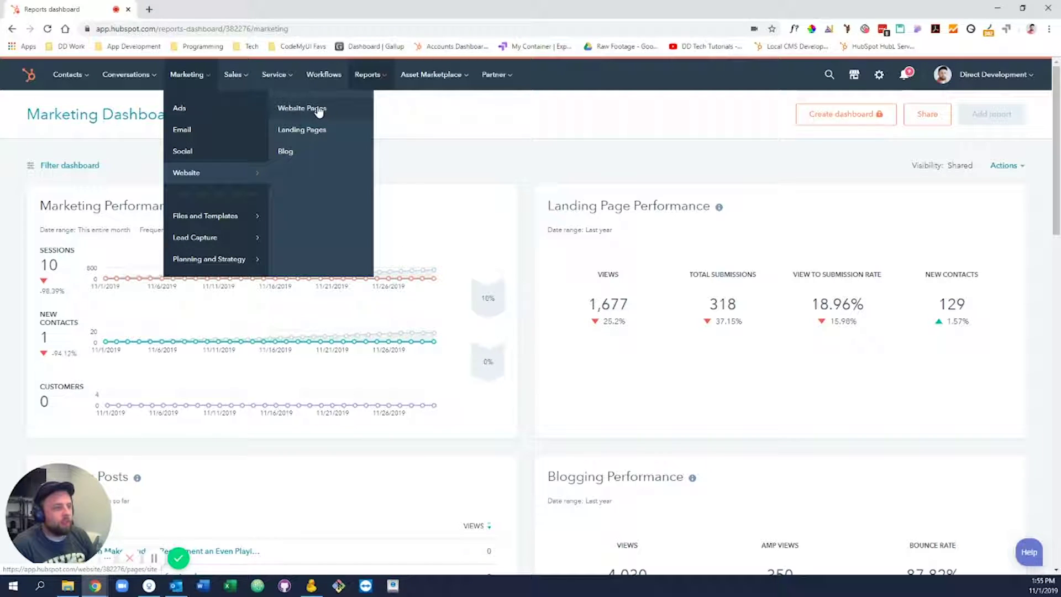
{"action": "left_click", "coordinate": [316, 132]}
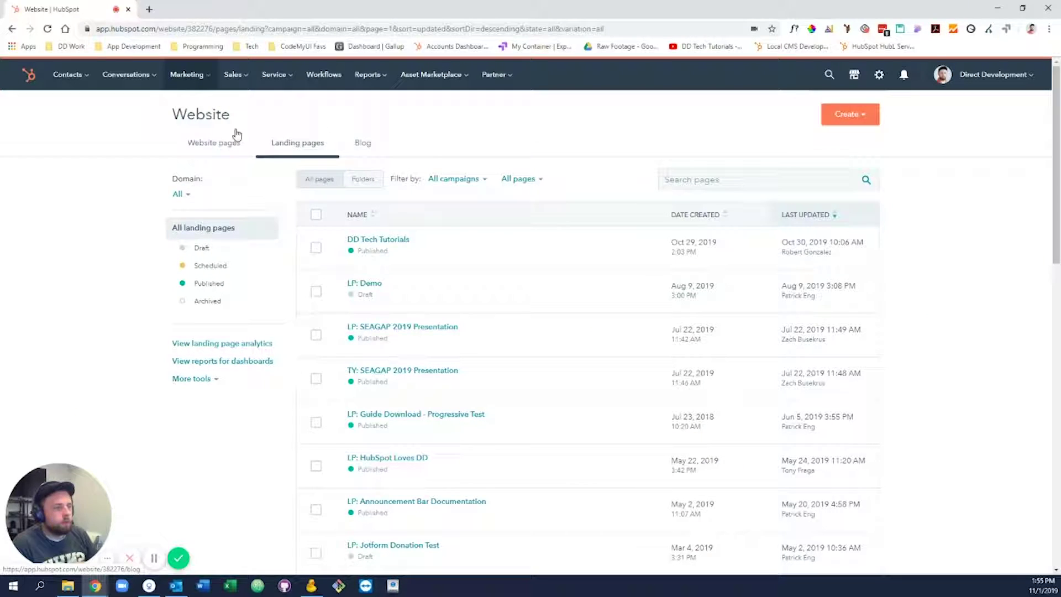
{"action": "left_click_drag", "start_coordinate": [257, 123], "coordinate": [175, 116]}
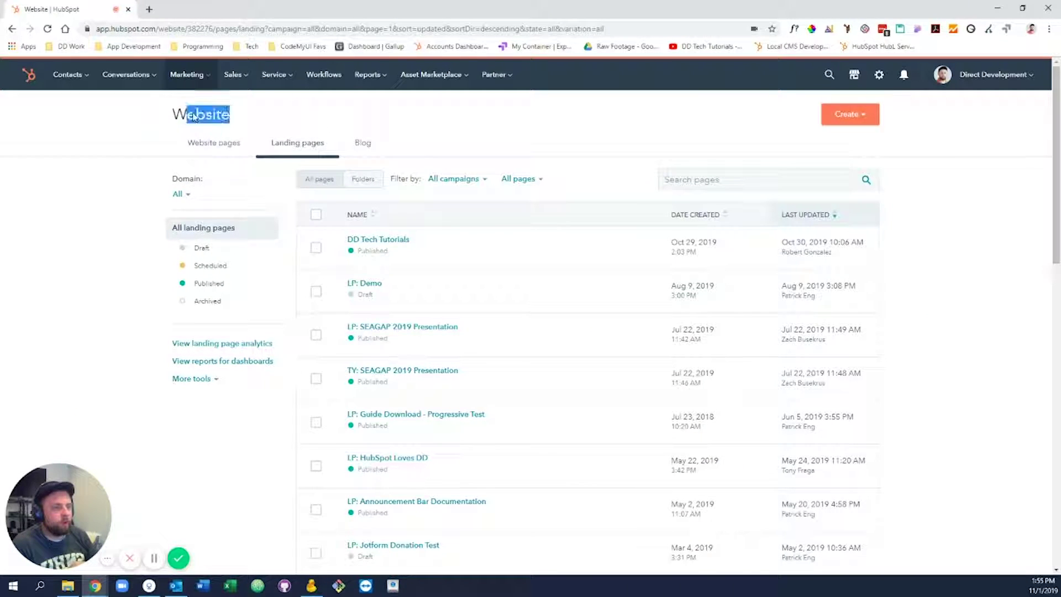
{"action": "left_click", "coordinate": [171, 114]}
{"action": "double_click", "coordinate": [173, 114]}
- Switch between the Website pages, Landing pages and Blog lists, ending on Website pages
{"action": "left_click", "coordinate": [217, 142]}
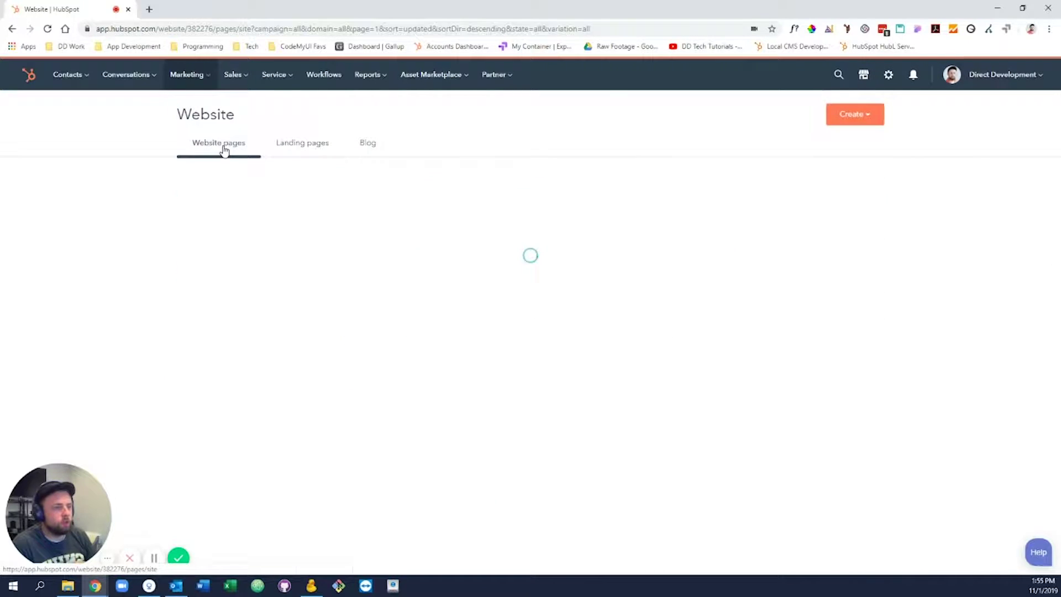
{"action": "left_click", "coordinate": [287, 144]}
{"action": "left_click", "coordinate": [187, 147]}
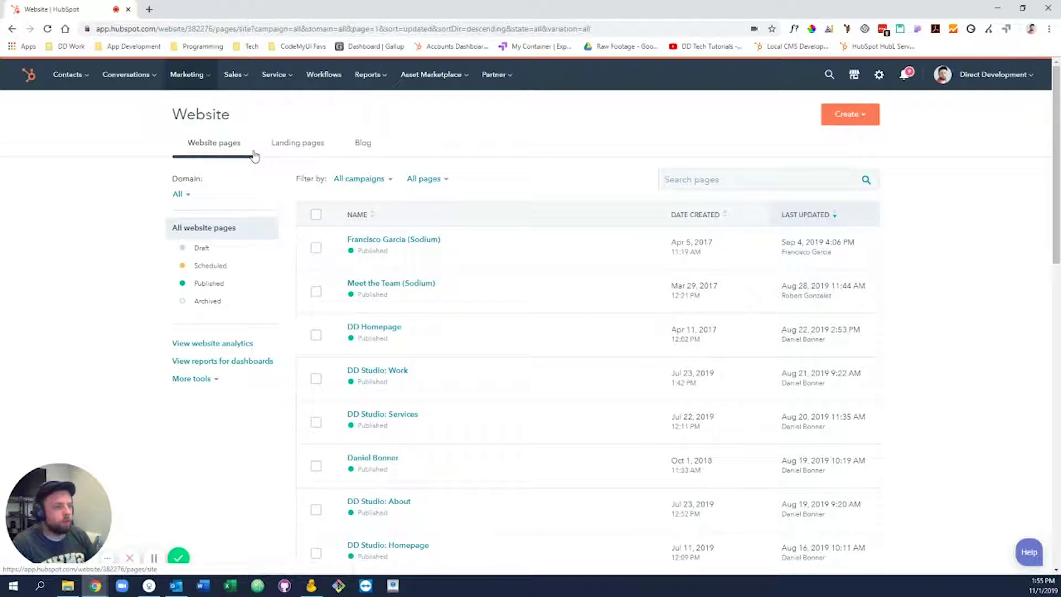
{"action": "left_click", "coordinate": [284, 147]}
{"action": "left_click", "coordinate": [372, 149]}
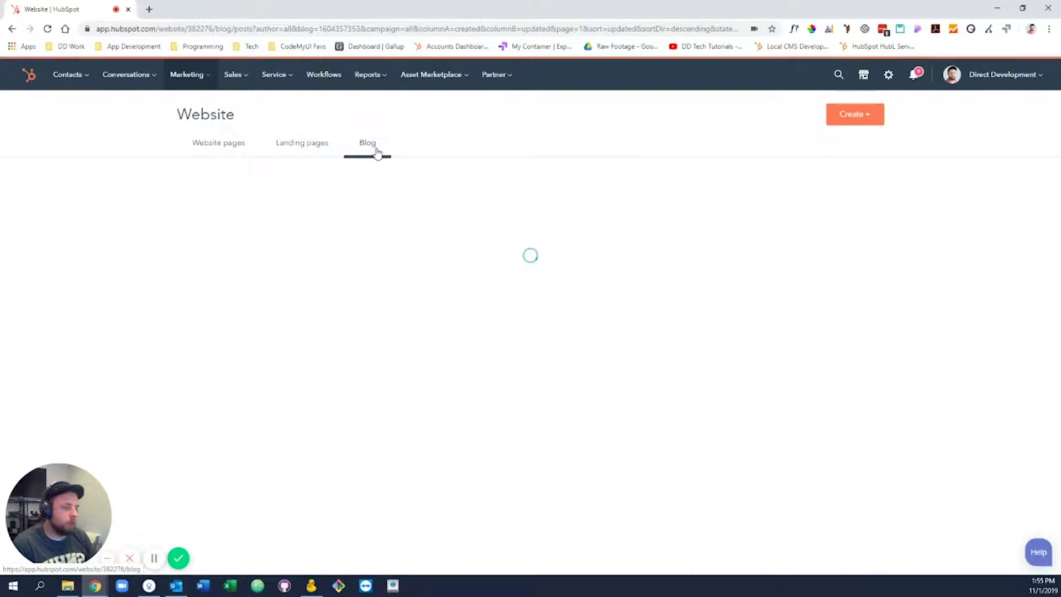
{"action": "left_click", "coordinate": [237, 146]}
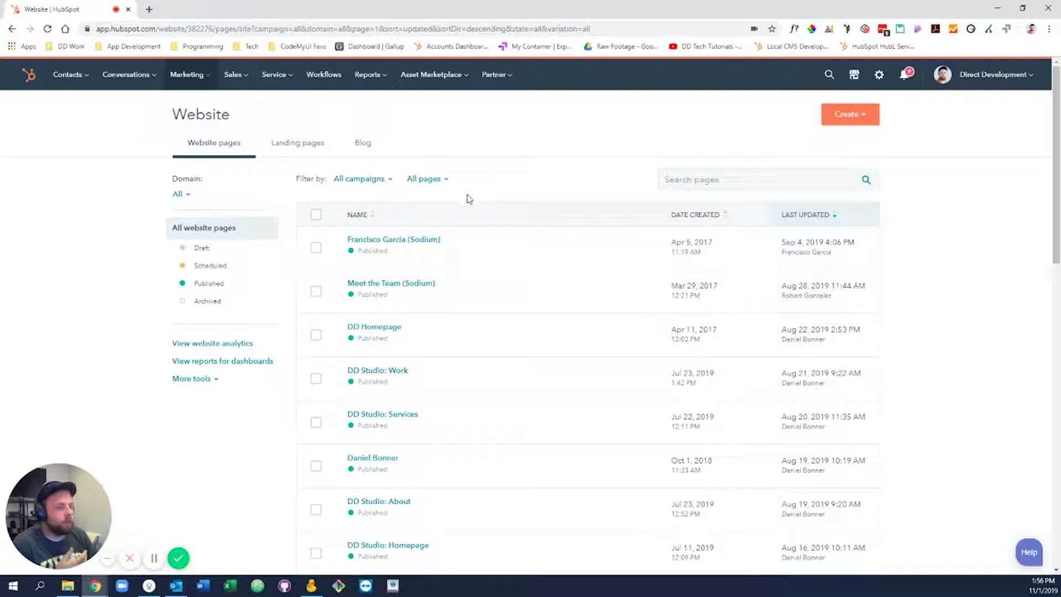
- Open DD Homepage in the page editor and scroll down to its intro rich text block
{"action": "mouse_move", "coordinate": [550, 334]}
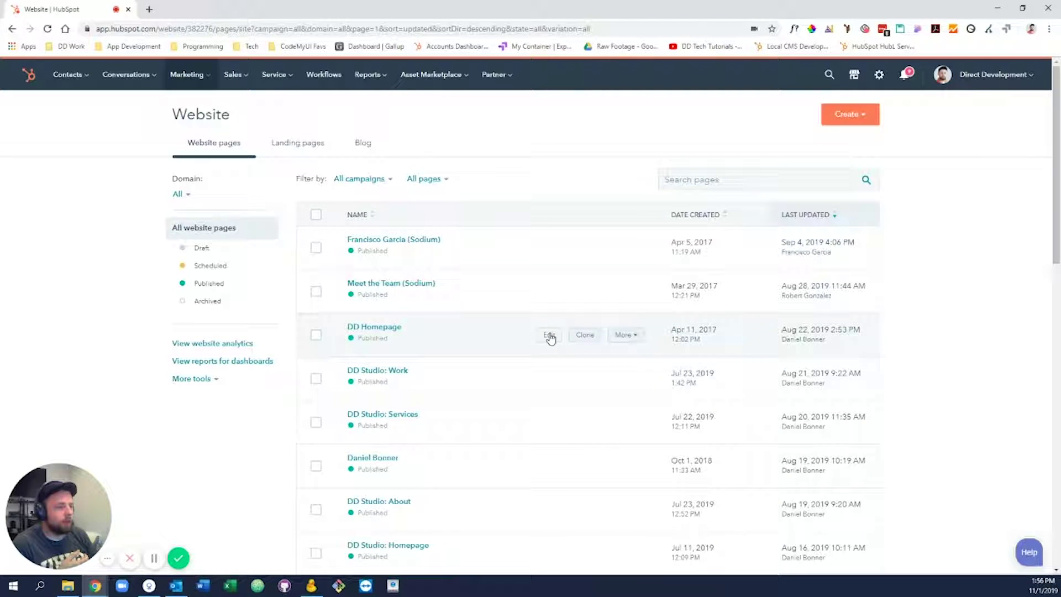
{"action": "left_click", "coordinate": [549, 335]}
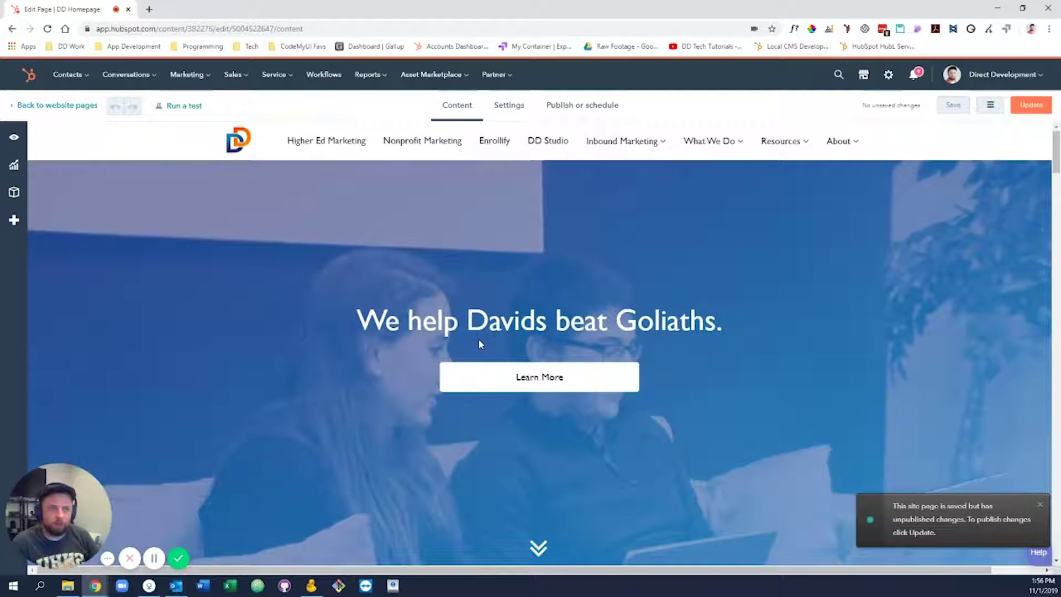
{"action": "scroll", "coordinate": [518, 362], "scroll_direction": "down", "scroll_amount": 6}
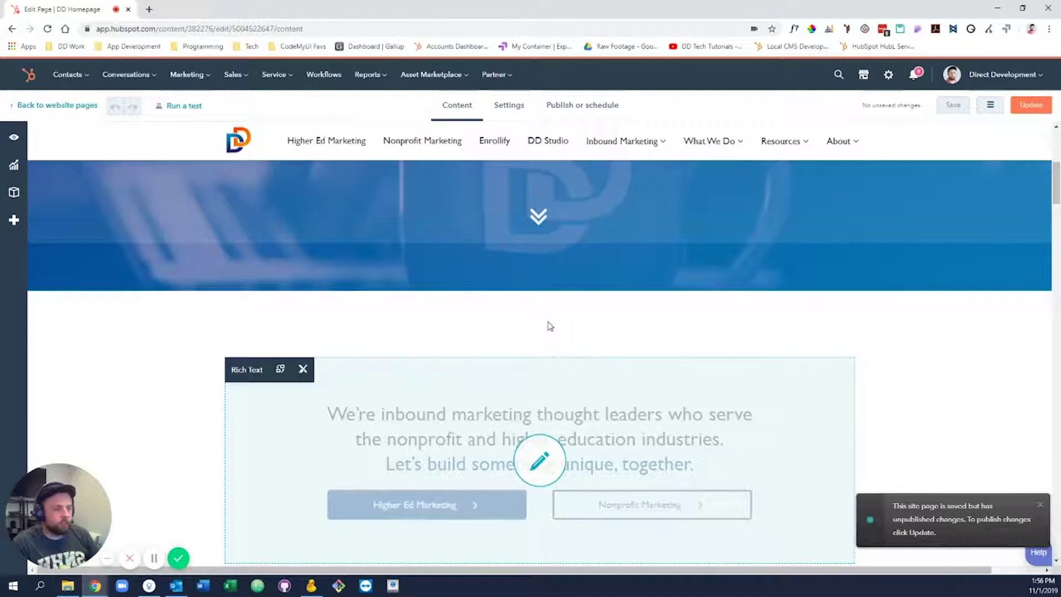
{"action": "scroll", "coordinate": [740, 356], "scroll_direction": "down", "scroll_amount": 2}
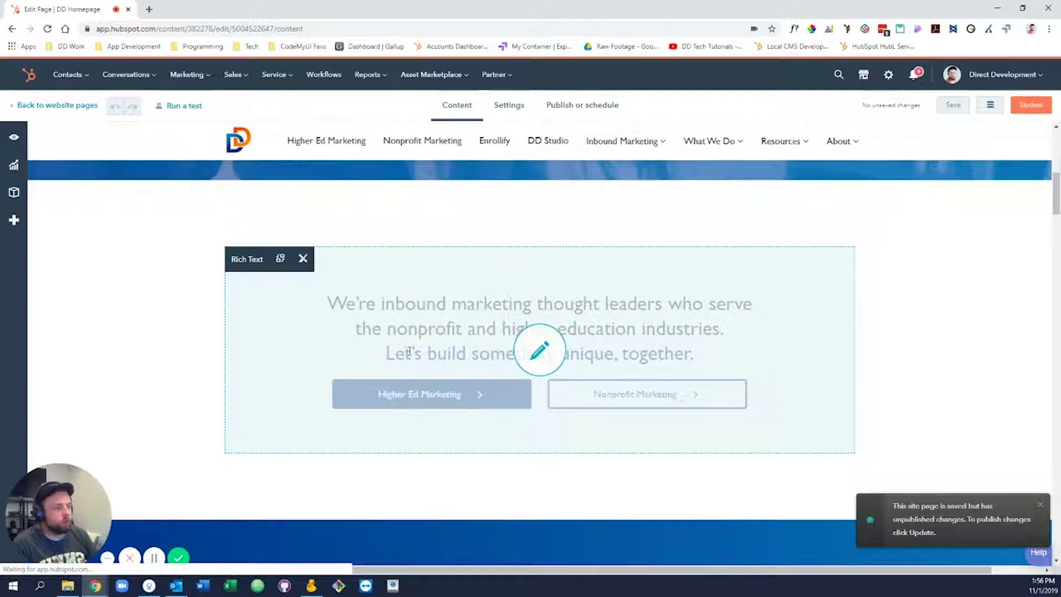
{"action": "left_click", "coordinate": [406, 350]}
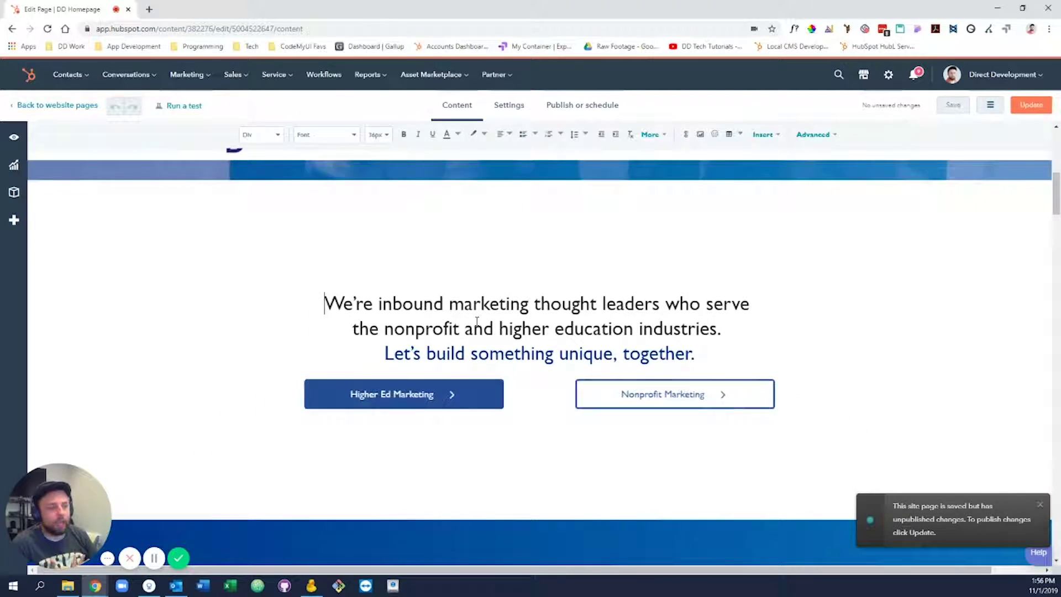
{"action": "left_click", "coordinate": [533, 304]}
{"action": "key", "text": "BackSpace"}
{"action": "key", "text": "BackSpace"}
{"action": "key", "text": "BackSpace"}
{"action": "type", "text": "ing"}
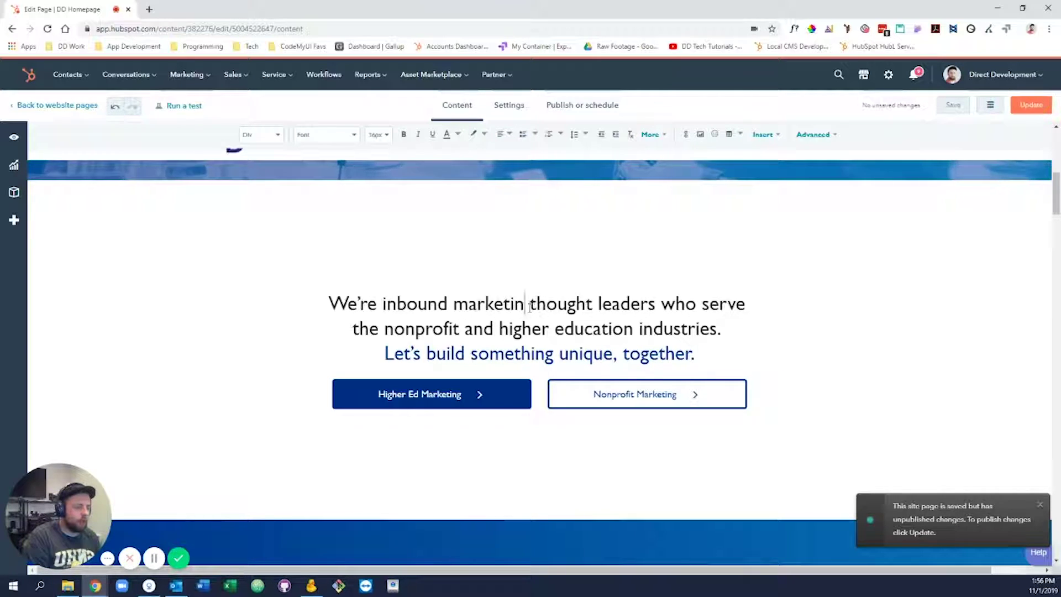
{"action": "left_click", "coordinate": [643, 328]}
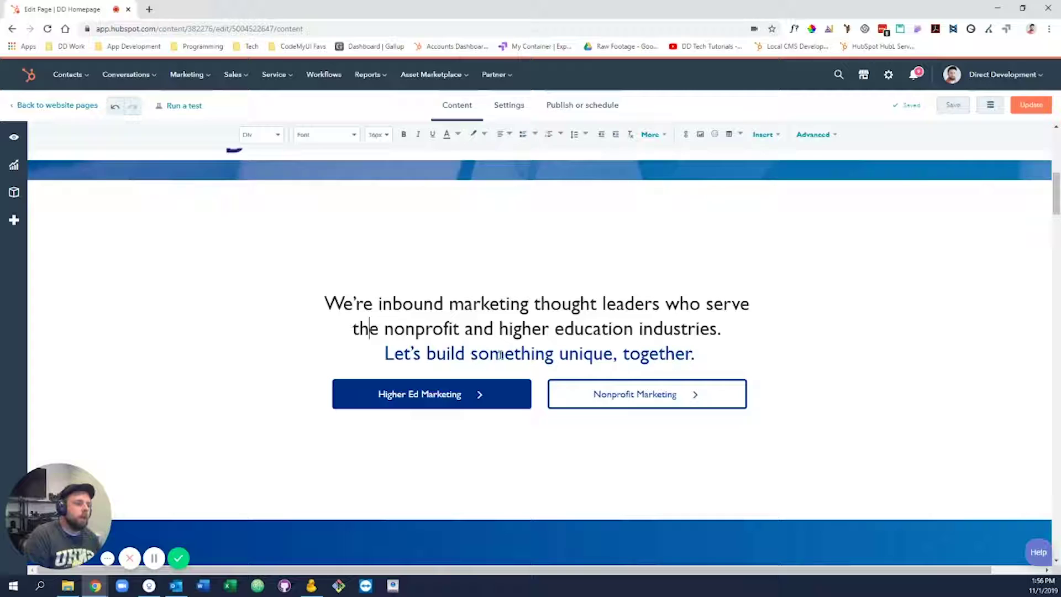
{"action": "scroll", "coordinate": [581, 314], "scroll_direction": "down", "scroll_amount": 1}
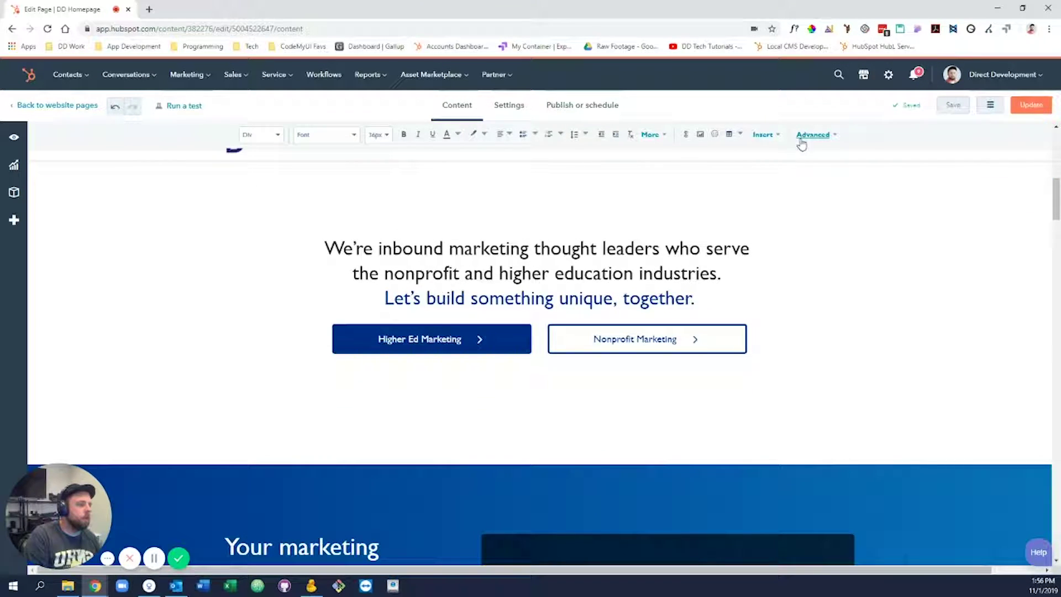
{"action": "scroll", "coordinate": [475, 171], "scroll_direction": "down", "scroll_amount": 3}
{"action": "scroll", "coordinate": [464, 182], "scroll_direction": "up", "scroll_amount": 3}
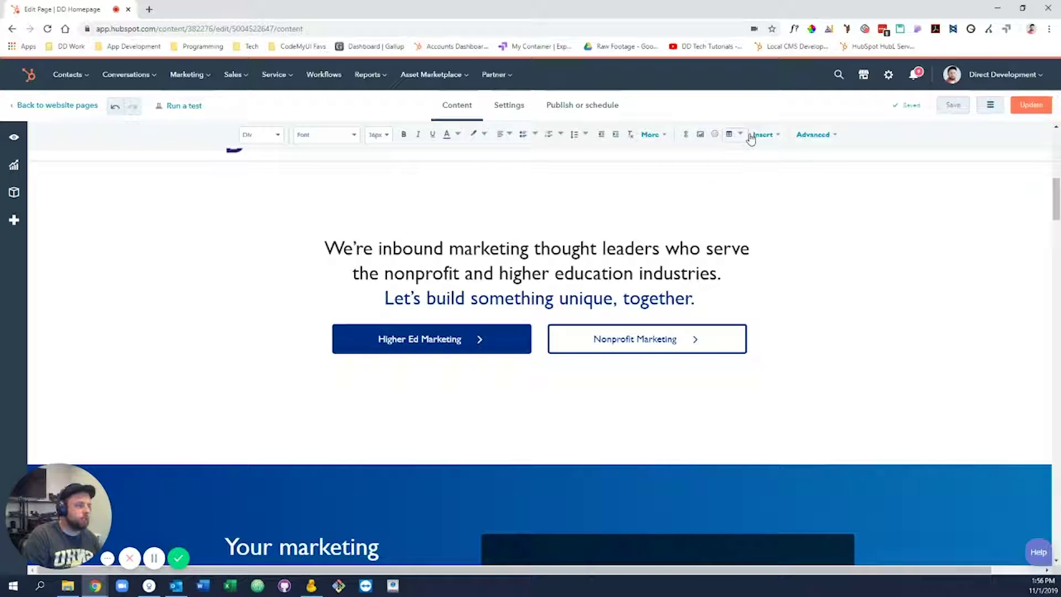
{"action": "left_click", "coordinate": [774, 136]}
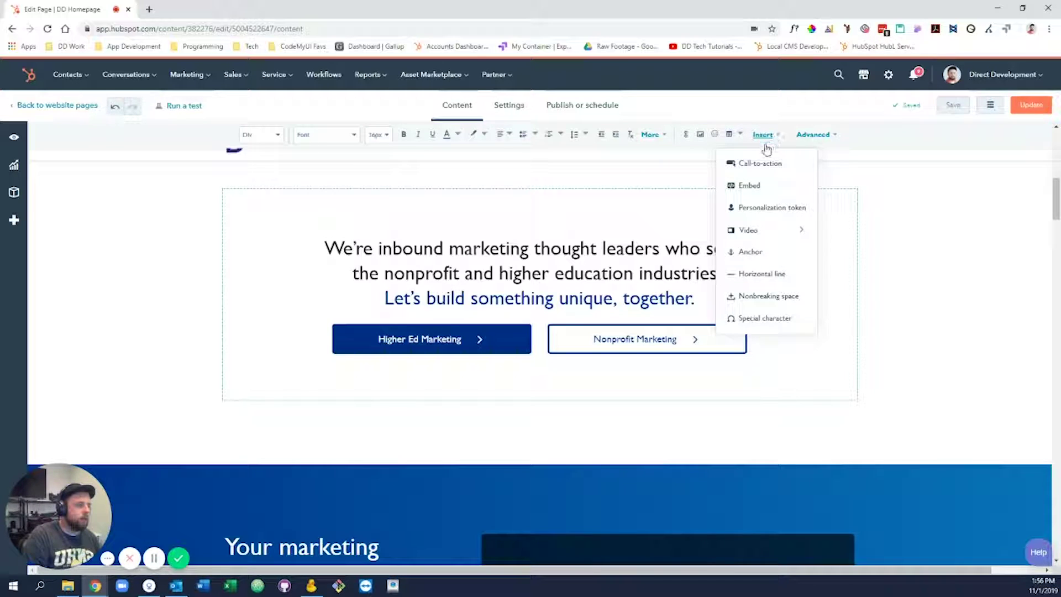
{"action": "mouse_move", "coordinate": [746, 239]}
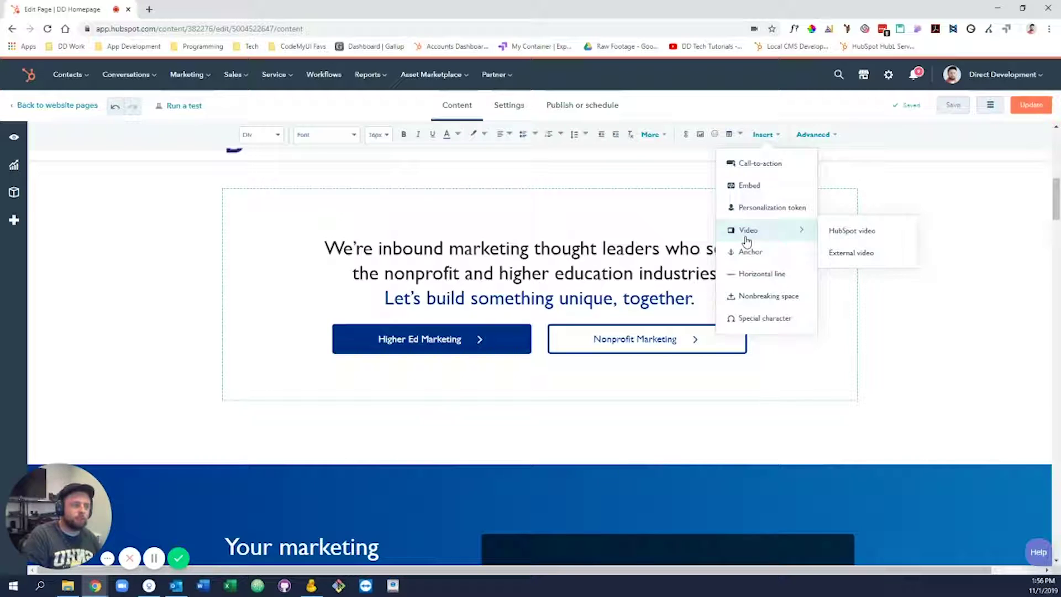
{"action": "left_click", "coordinate": [484, 185]}
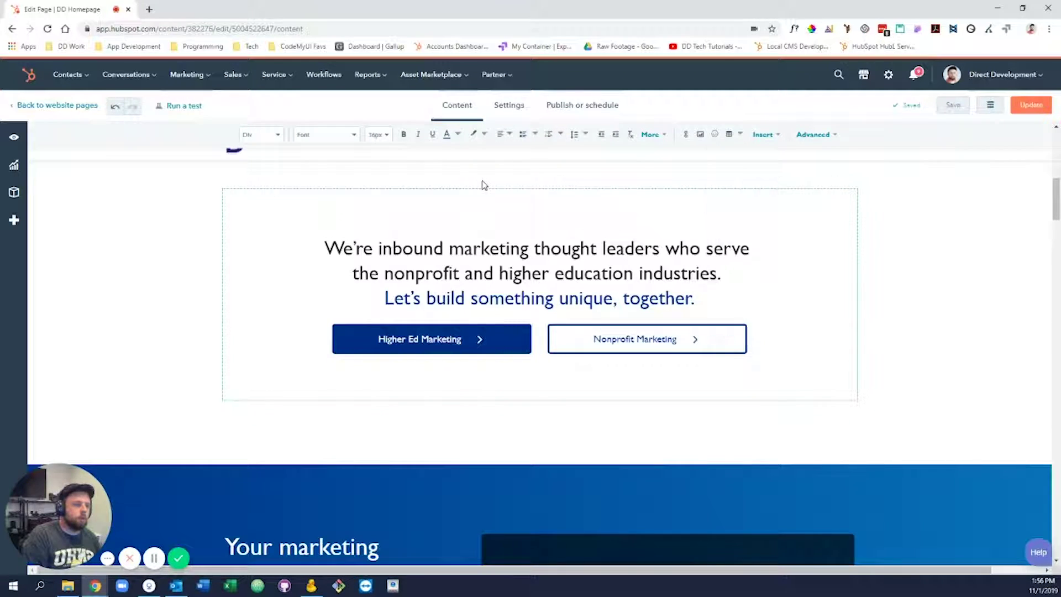
{"action": "left_click", "coordinate": [588, 231]}
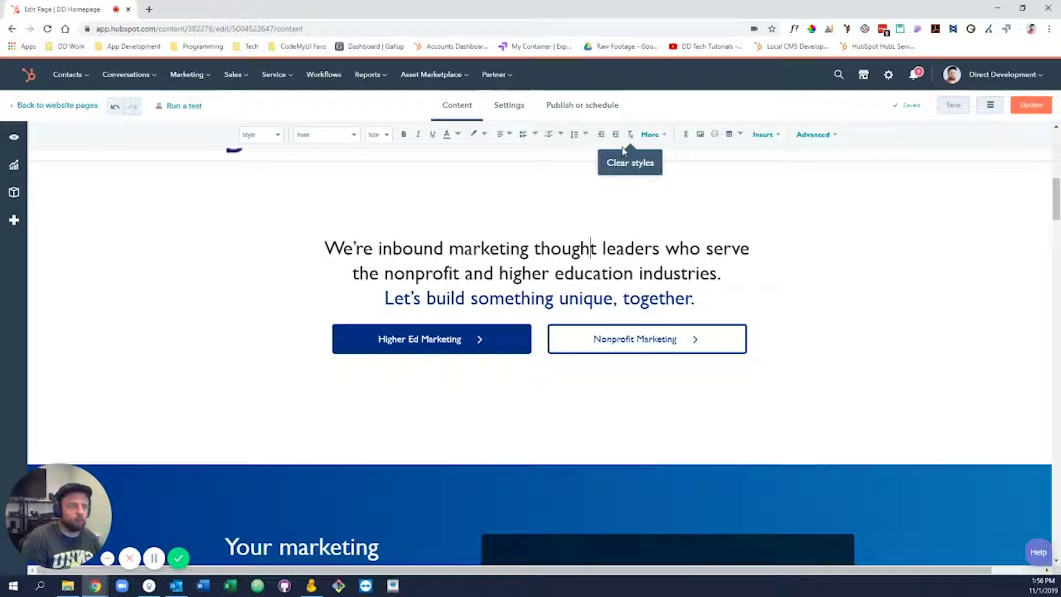
{"action": "left_click", "coordinate": [504, 134]}
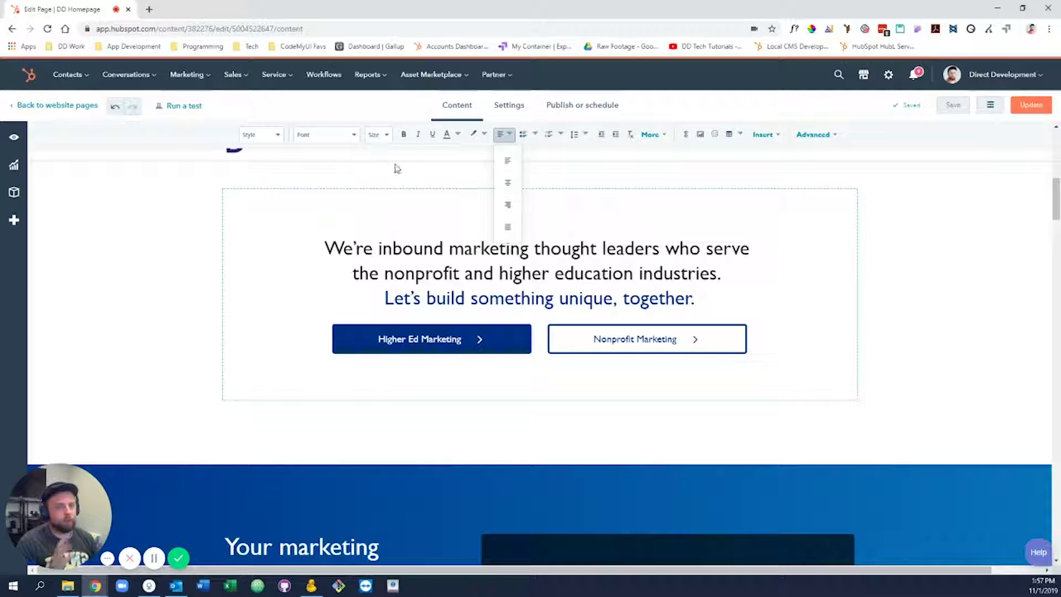
{"action": "left_click", "coordinate": [457, 270]}
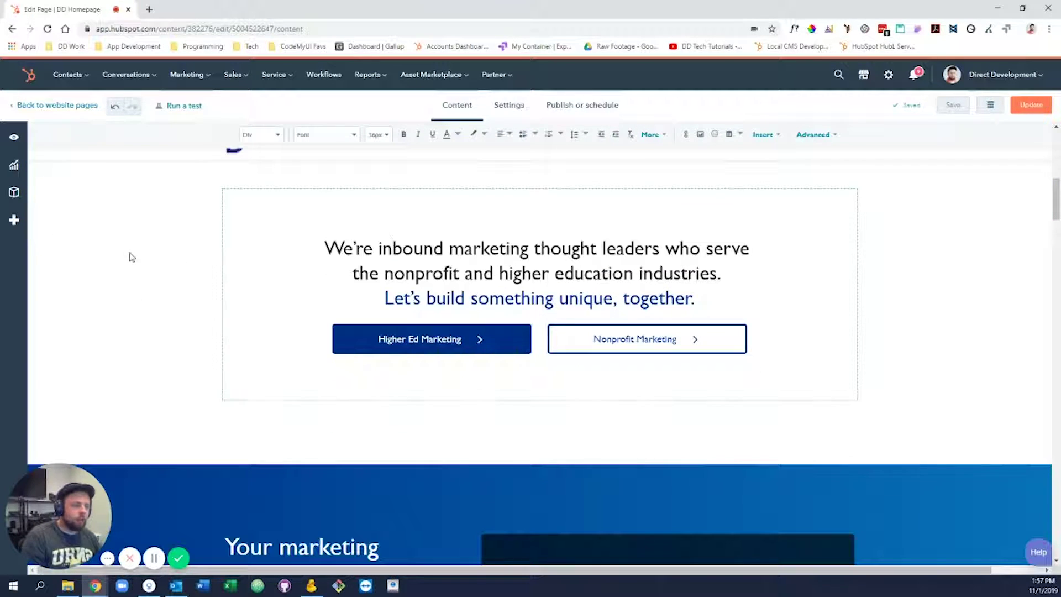
- Finish editing the intro paragraph and scroll through the page preview
{"action": "left_click", "coordinate": [131, 257]}
{"action": "scroll", "coordinate": [194, 308], "scroll_direction": "up", "scroll_amount": 3}
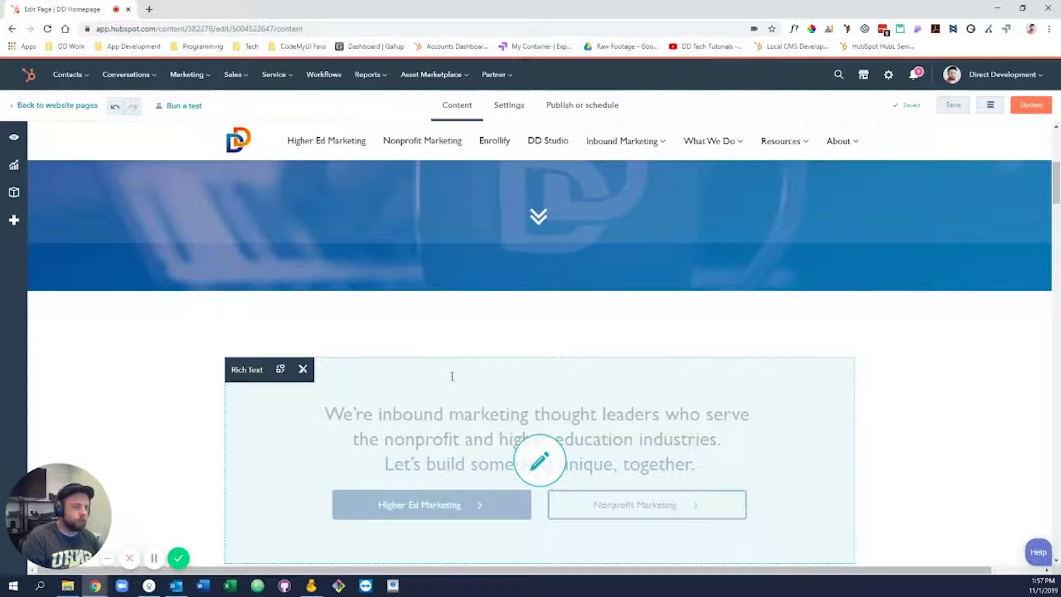
{"action": "scroll", "coordinate": [452, 376], "scroll_direction": "down", "scroll_amount": 6}
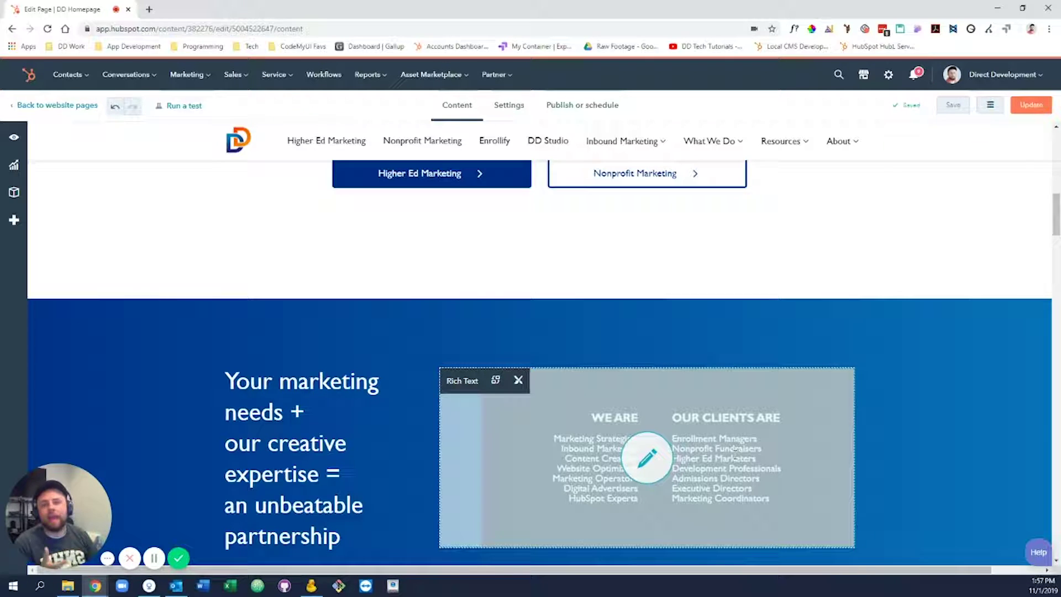
{"action": "scroll", "coordinate": [595, 469], "scroll_direction": "up", "scroll_amount": 3}
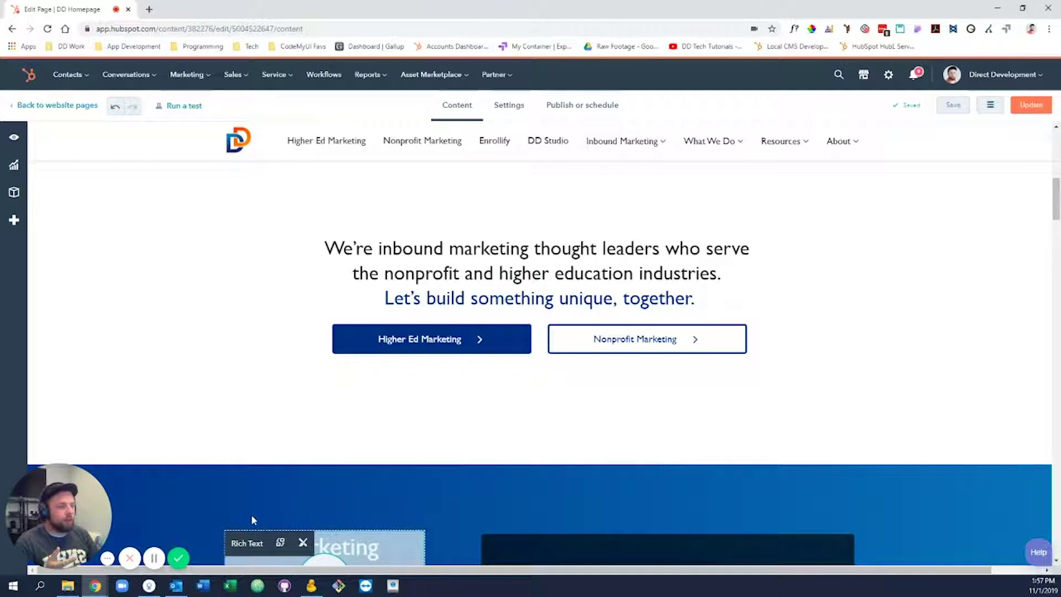
{"action": "scroll", "coordinate": [251, 519], "scroll_direction": "up", "scroll_amount": 3}
{"action": "scroll", "coordinate": [275, 232], "scroll_direction": "down", "scroll_amount": 3}
{"action": "scroll", "coordinate": [314, 320], "scroll_direction": "down", "scroll_amount": 5}
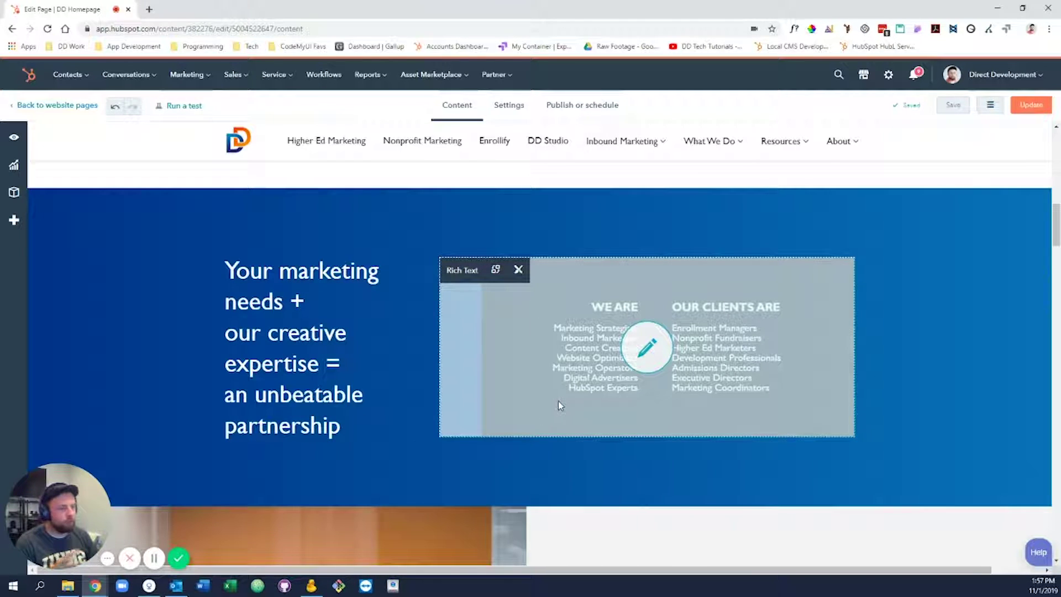
{"action": "scroll", "coordinate": [546, 390], "scroll_direction": "down", "scroll_amount": 6}
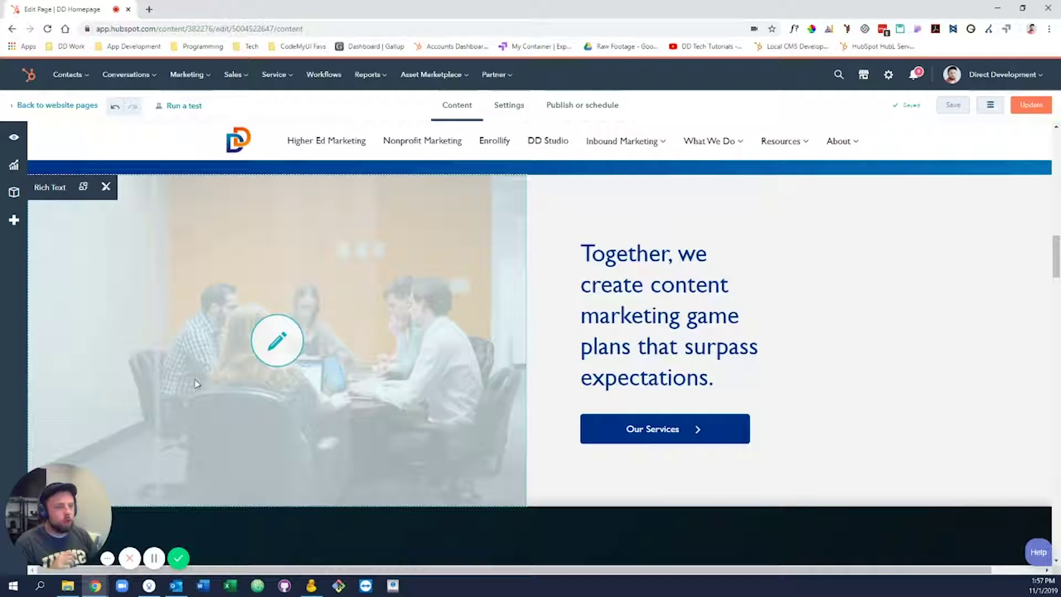
- Select the team photo block and bring the DD Studio section (Tier ID dd-studio) into view
{"action": "left_click", "coordinate": [216, 257]}
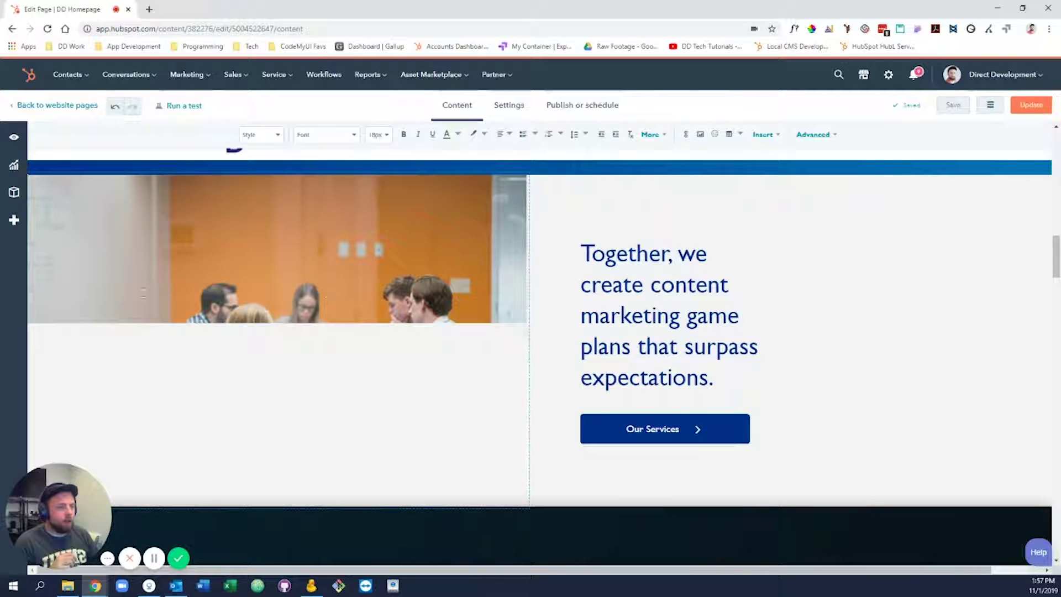
{"action": "left_click", "coordinate": [288, 265]}
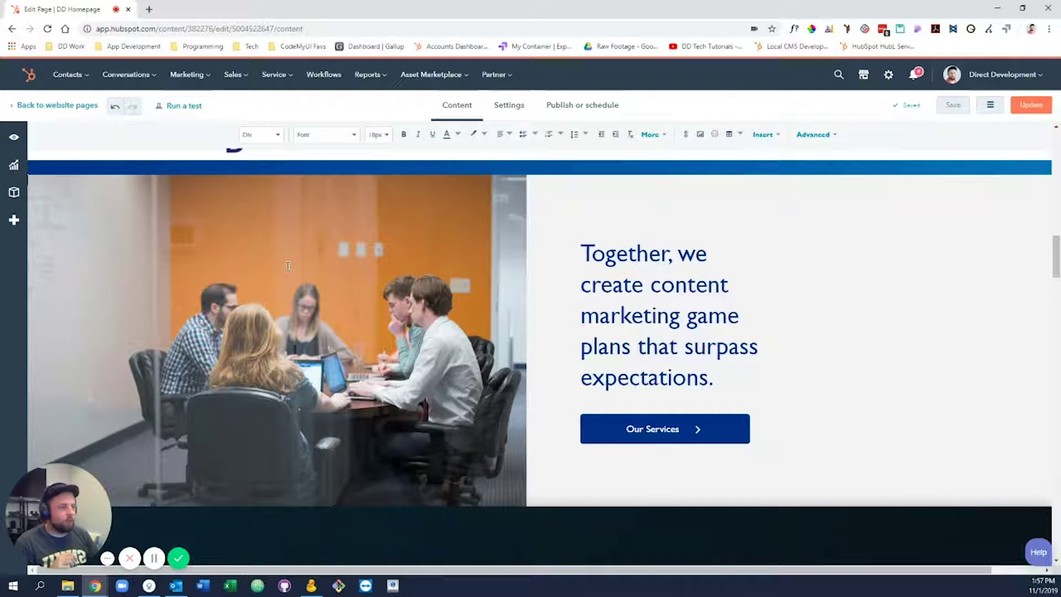
{"action": "scroll", "coordinate": [324, 268], "scroll_direction": "down", "scroll_amount": 3}
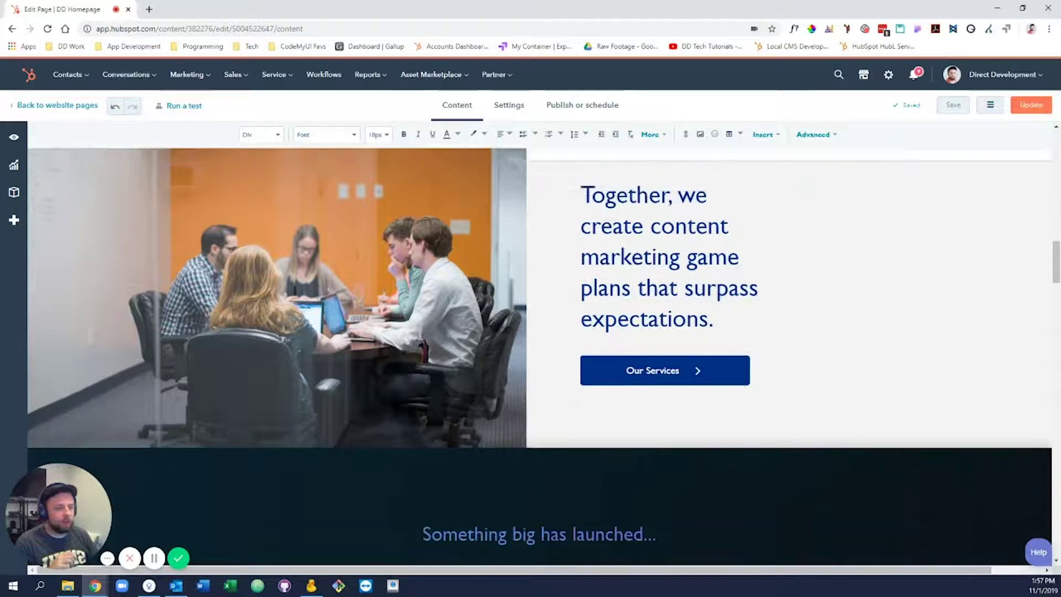
{"action": "scroll", "coordinate": [438, 237], "scroll_direction": "up", "scroll_amount": 3}
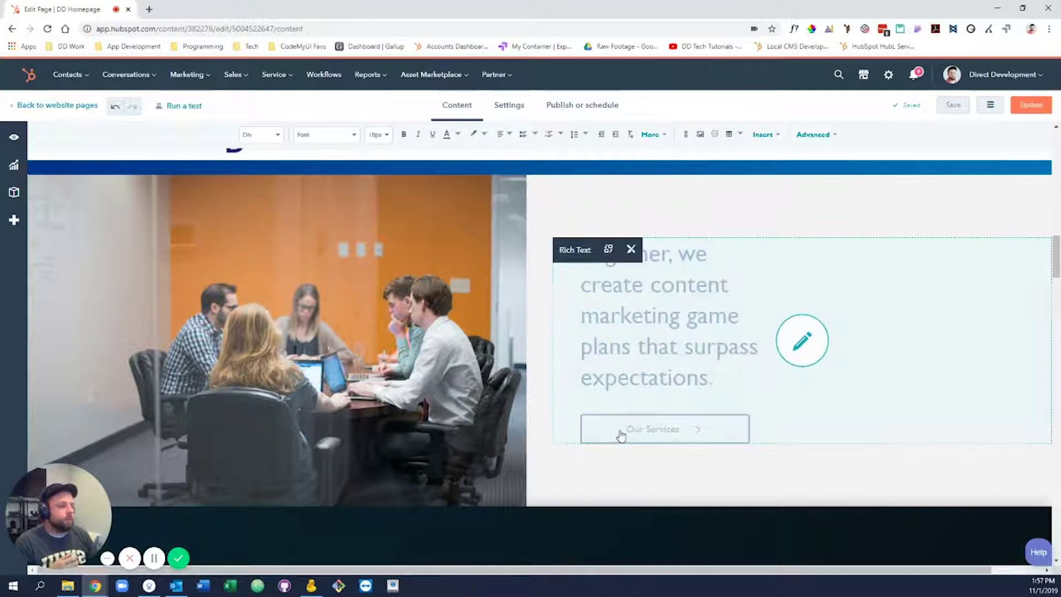
{"action": "scroll", "coordinate": [619, 431], "scroll_direction": "down", "scroll_amount": 7}
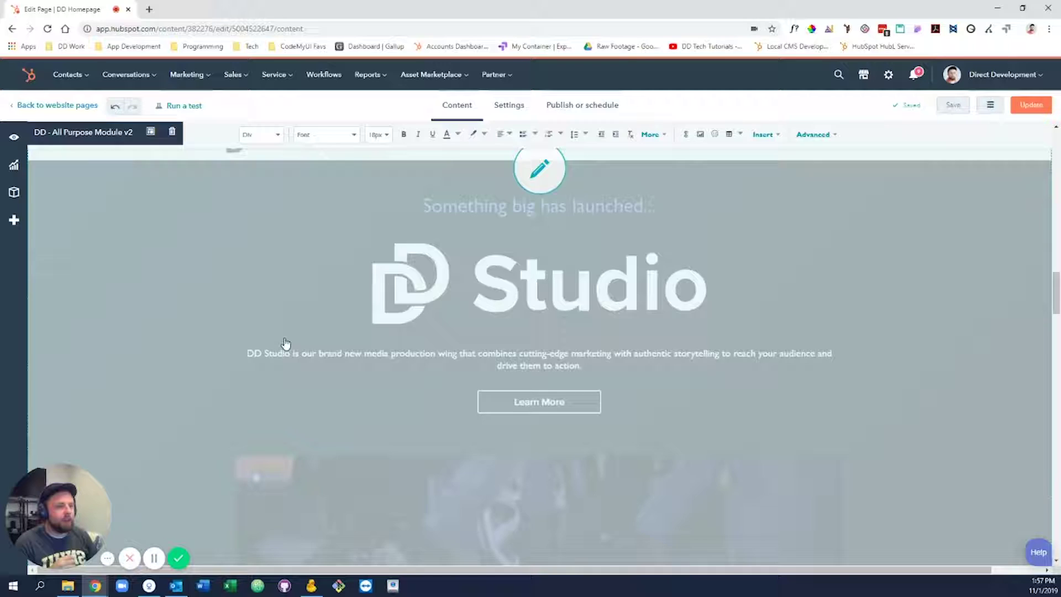
{"action": "scroll", "coordinate": [464, 365], "scroll_direction": "up", "scroll_amount": 8}
{"action": "scroll", "coordinate": [420, 343], "scroll_direction": "down", "scroll_amount": 4}
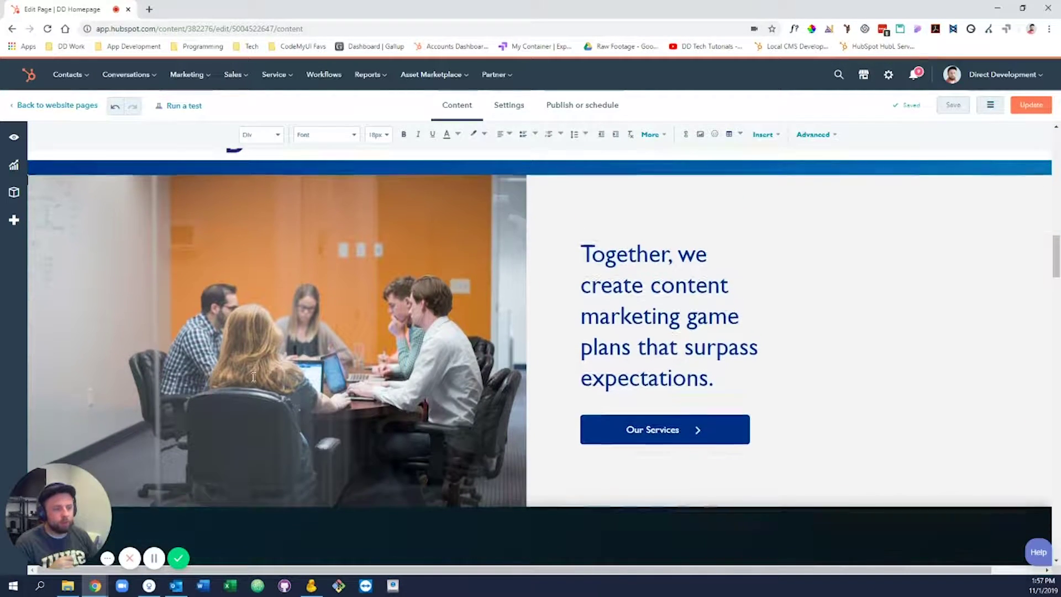
{"action": "scroll", "coordinate": [266, 365], "scroll_direction": "down", "scroll_amount": 3}
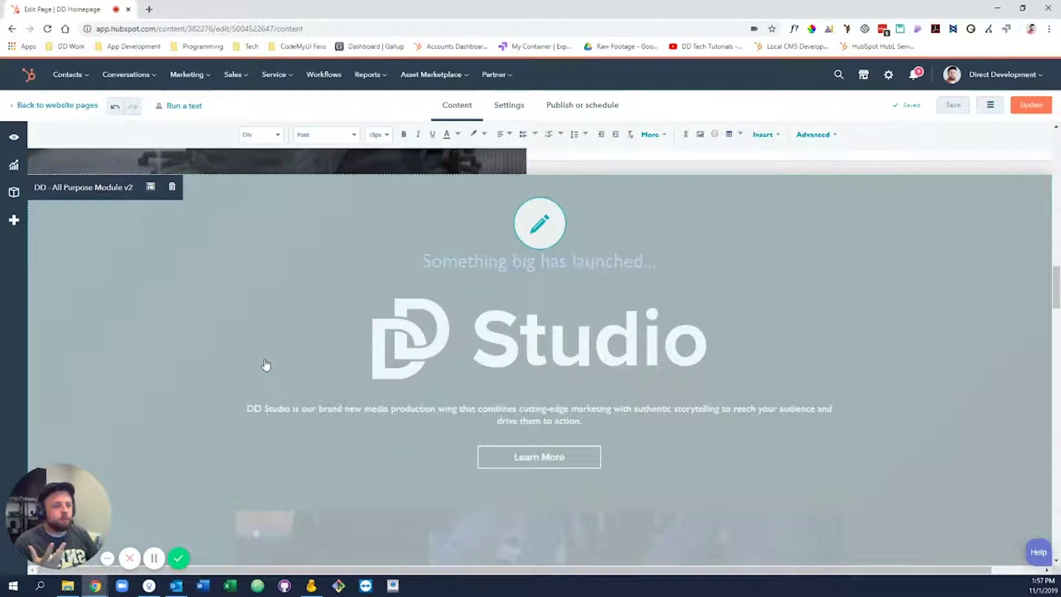
{"action": "scroll", "coordinate": [230, 313], "scroll_direction": "down", "scroll_amount": 1}
{"action": "scroll", "coordinate": [234, 310], "scroll_direction": "up", "scroll_amount": 1}
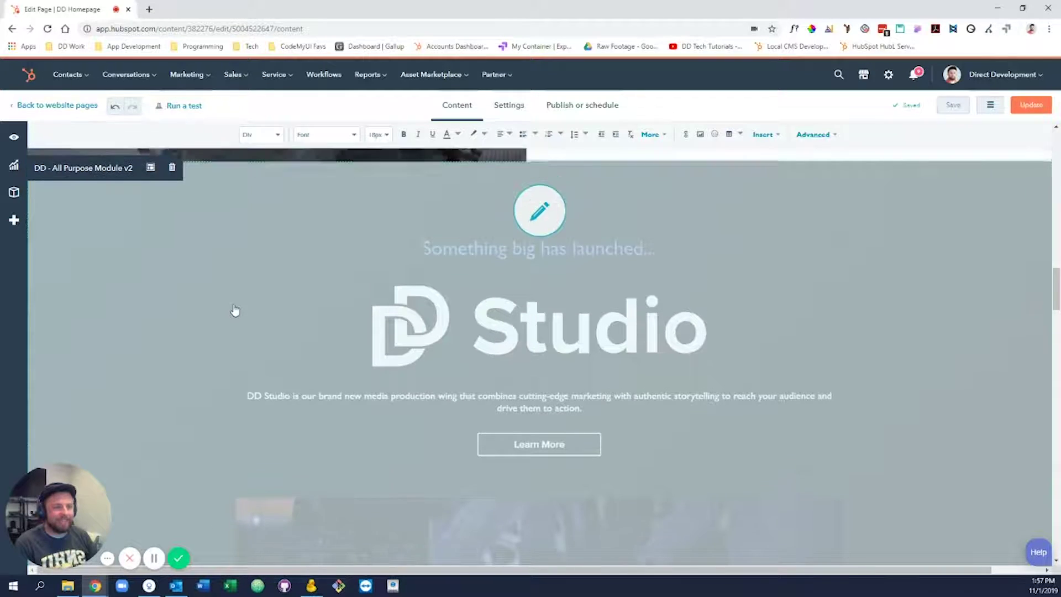
{"action": "scroll", "coordinate": [265, 326], "scroll_direction": "up", "scroll_amount": 2}
- Open the DD Studio module settings and review its single tier item, Tier Items 1, one per row
{"action": "left_click", "coordinate": [334, 344]}
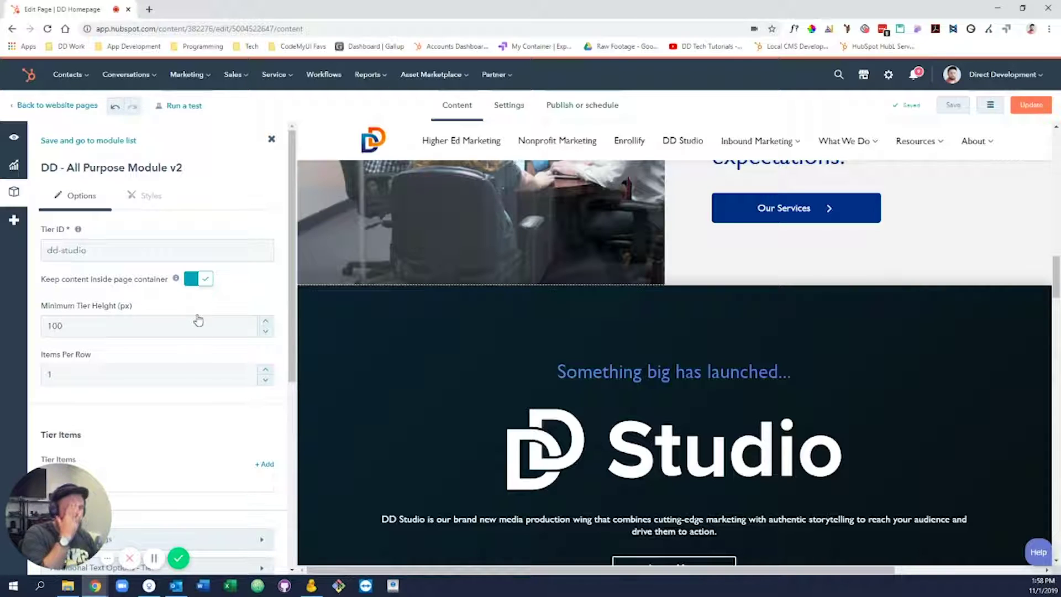
{"action": "scroll", "coordinate": [638, 347], "scroll_direction": "up", "scroll_amount": 4}
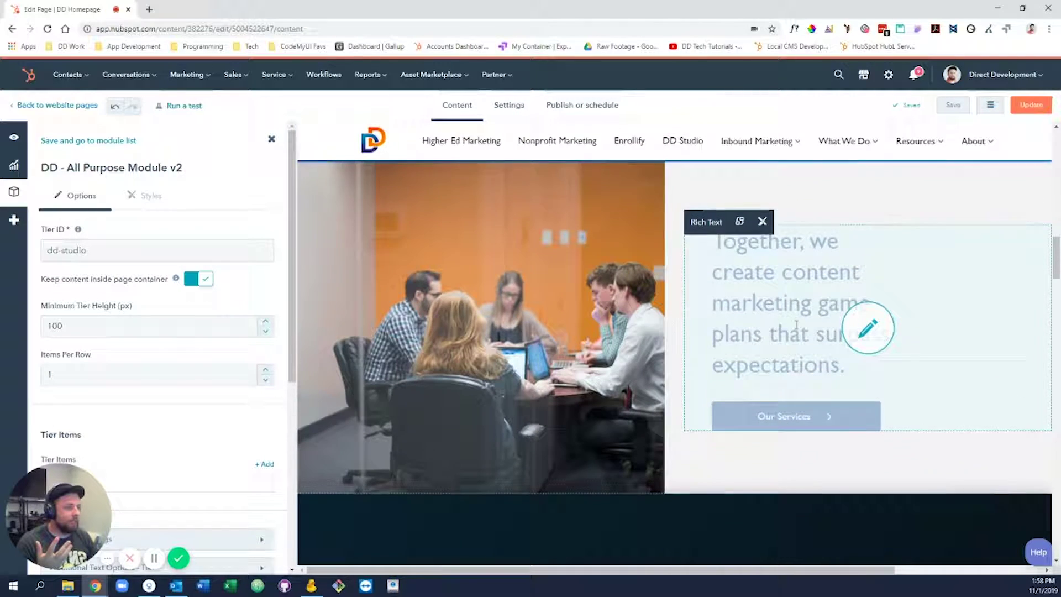
{"action": "left_click", "coordinate": [844, 336]}
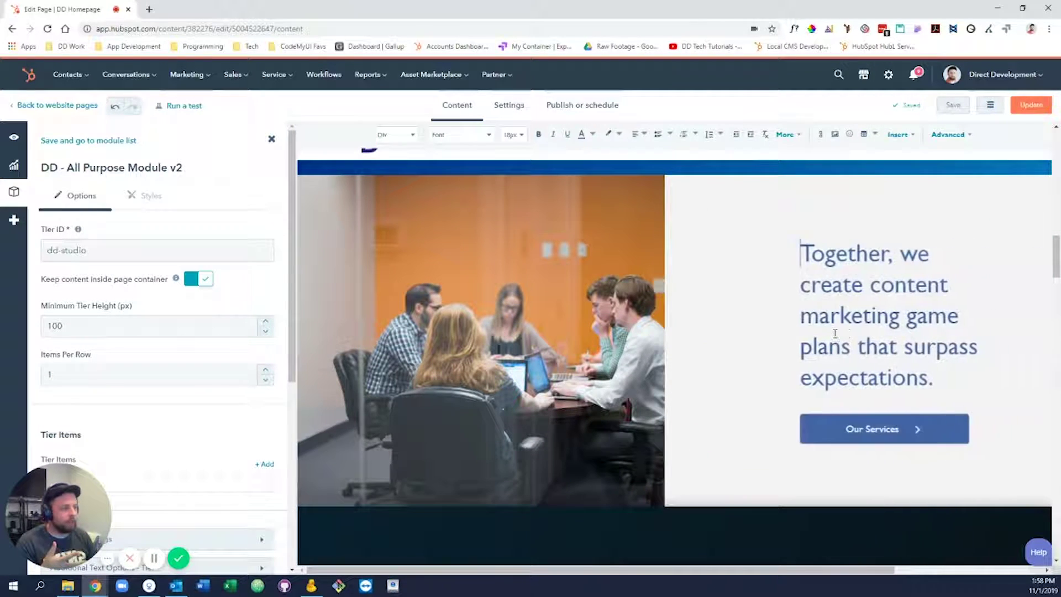
{"action": "scroll", "coordinate": [580, 282], "scroll_direction": "down", "scroll_amount": 6}
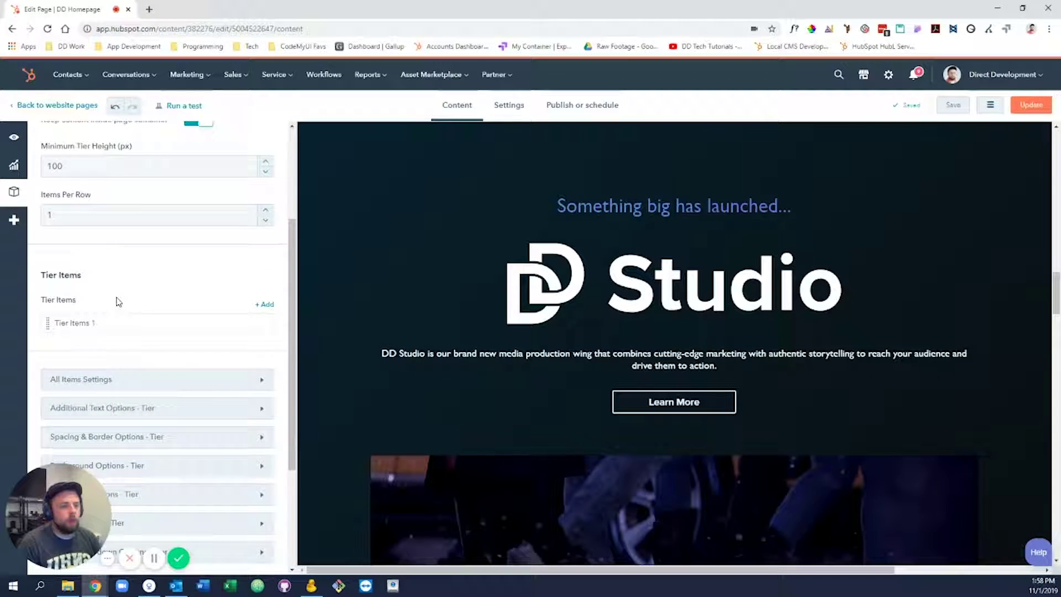
{"action": "scroll", "coordinate": [117, 302], "scroll_direction": "down", "scroll_amount": 1}
{"action": "scroll", "coordinate": [145, 324], "scroll_direction": "down", "scroll_amount": 2}
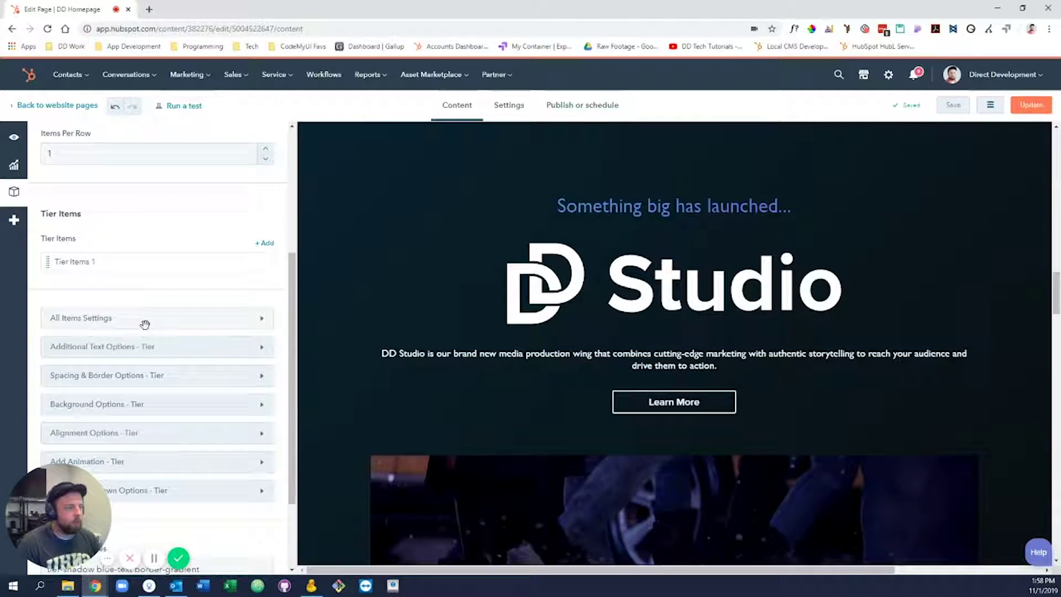
{"action": "scroll", "coordinate": [144, 325], "scroll_direction": "up", "scroll_amount": 1}
{"action": "scroll", "coordinate": [143, 330], "scroll_direction": "up", "scroll_amount": 3}
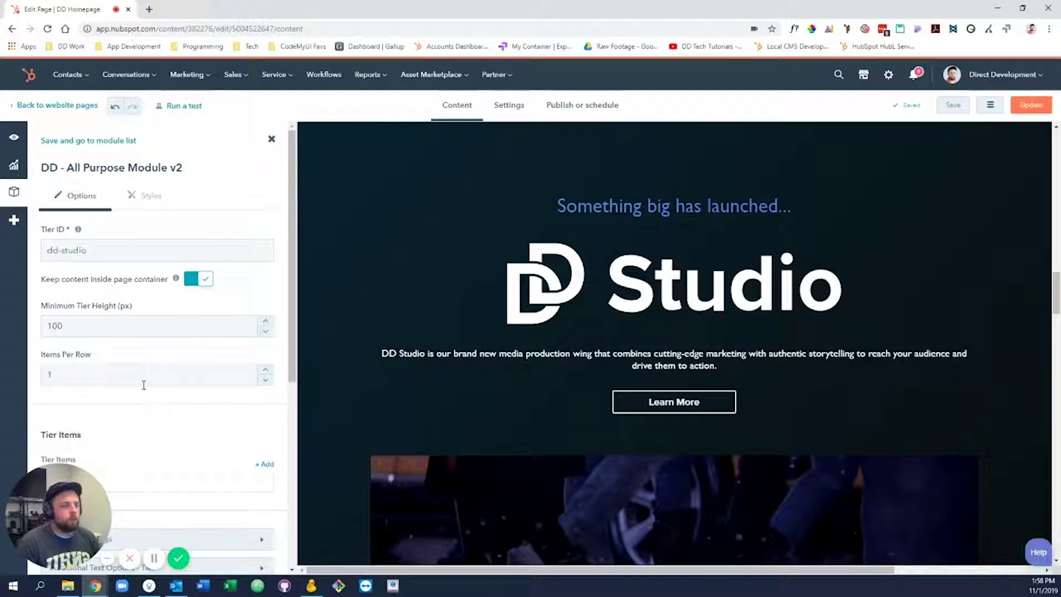
{"action": "scroll", "coordinate": [143, 386], "scroll_direction": "down", "scroll_amount": 3}
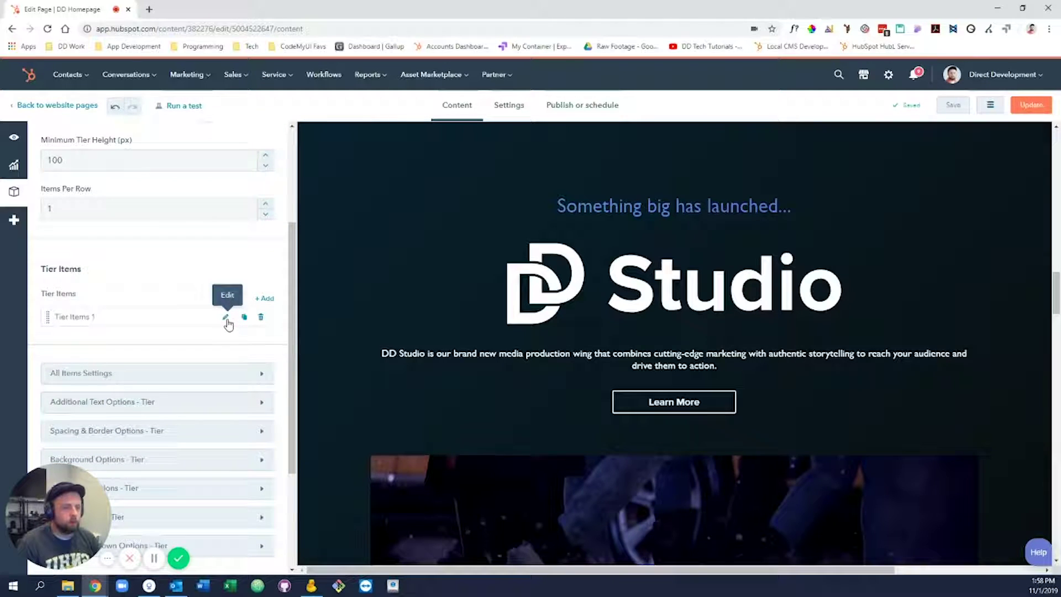
{"action": "left_click", "coordinate": [225, 318]}
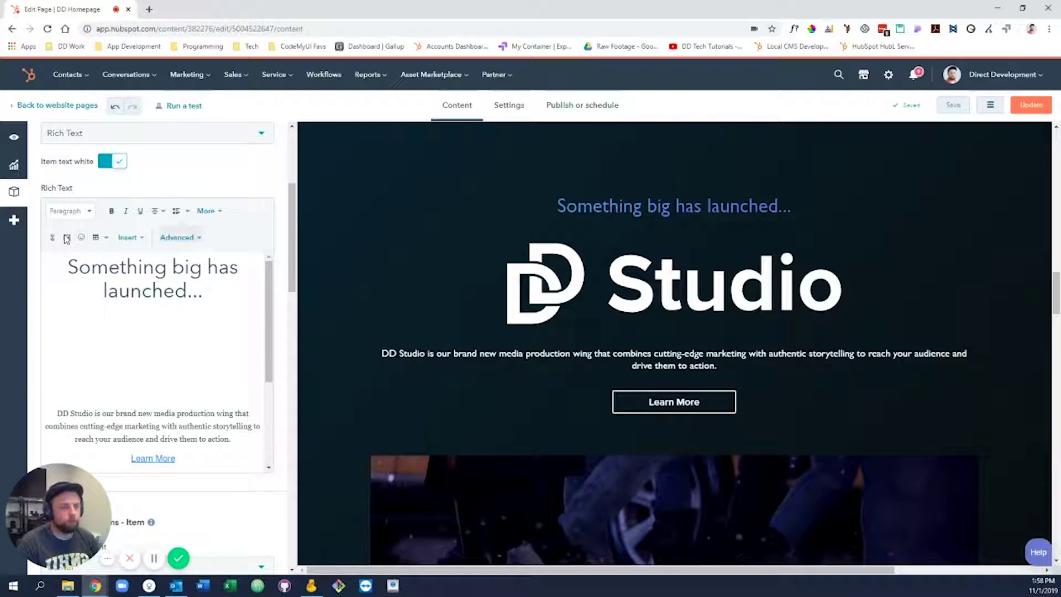
{"action": "scroll", "coordinate": [173, 224], "scroll_direction": "up", "scroll_amount": 1}
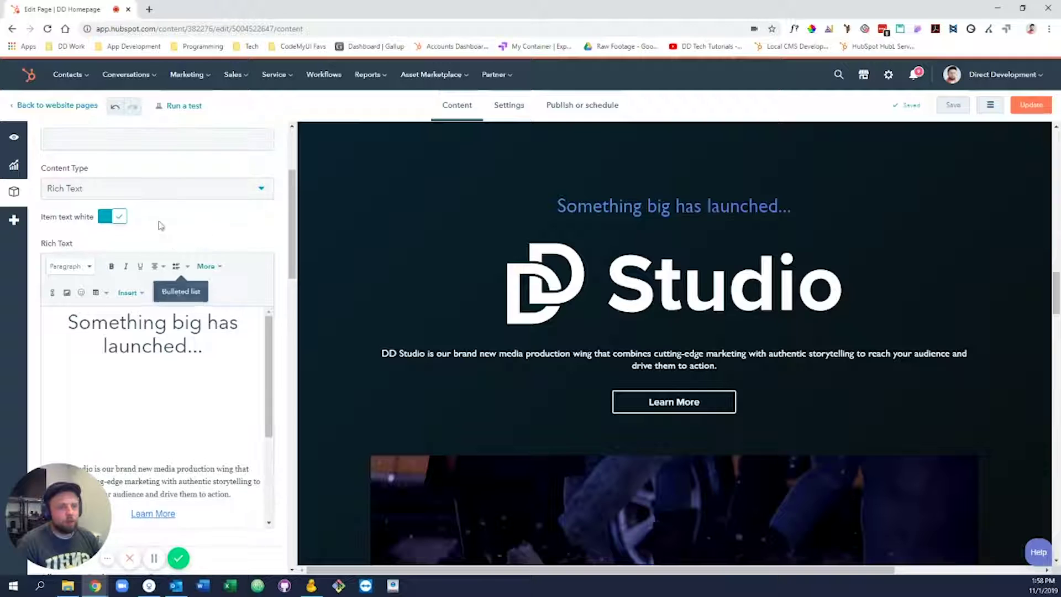
{"action": "left_click", "coordinate": [150, 193]}
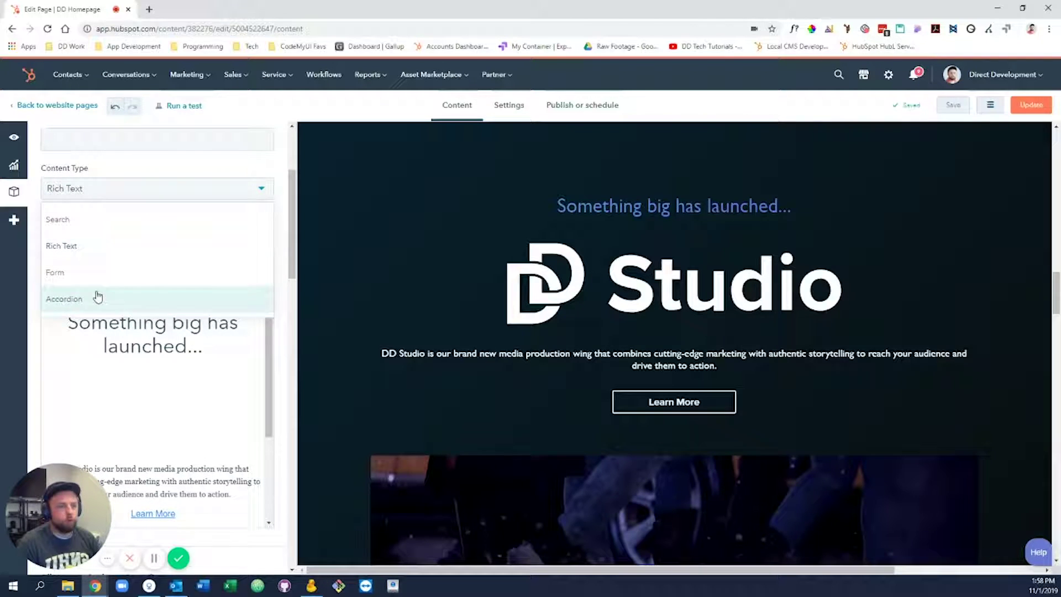
{"action": "left_click", "coordinate": [110, 190]}
{"action": "scroll", "coordinate": [110, 200], "scroll_direction": "up", "scroll_amount": 3}
{"action": "left_click", "coordinate": [94, 235]}
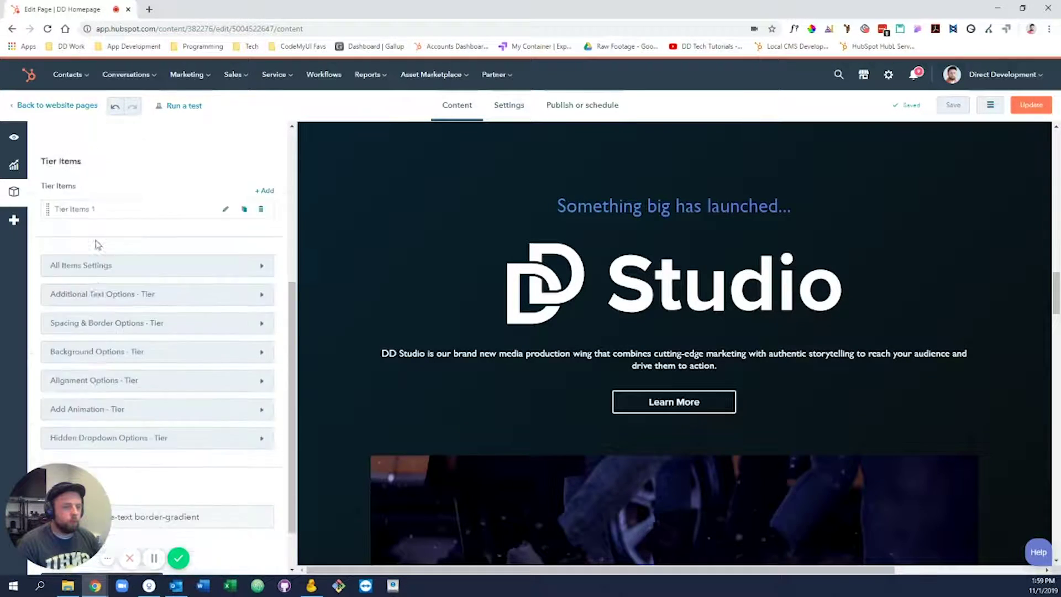
{"action": "scroll", "coordinate": [110, 243], "scroll_direction": "up", "scroll_amount": 1}
{"action": "scroll", "coordinate": [94, 197], "scroll_direction": "up", "scroll_amount": 2}
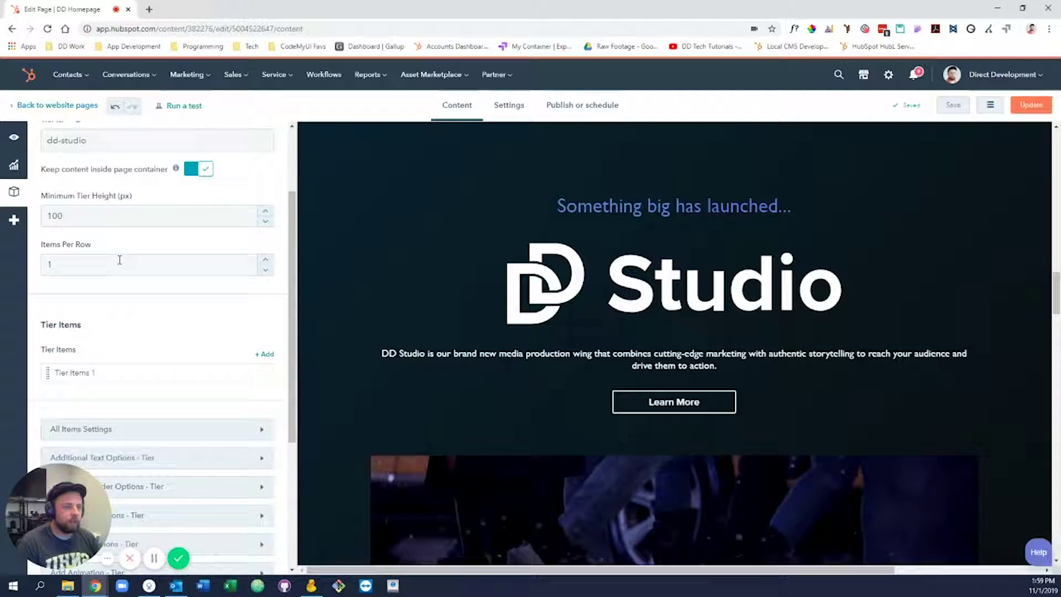
{"action": "scroll", "coordinate": [119, 260], "scroll_direction": "up", "scroll_amount": 1}
{"action": "scroll", "coordinate": [126, 279], "scroll_direction": "down", "scroll_amount": 4}
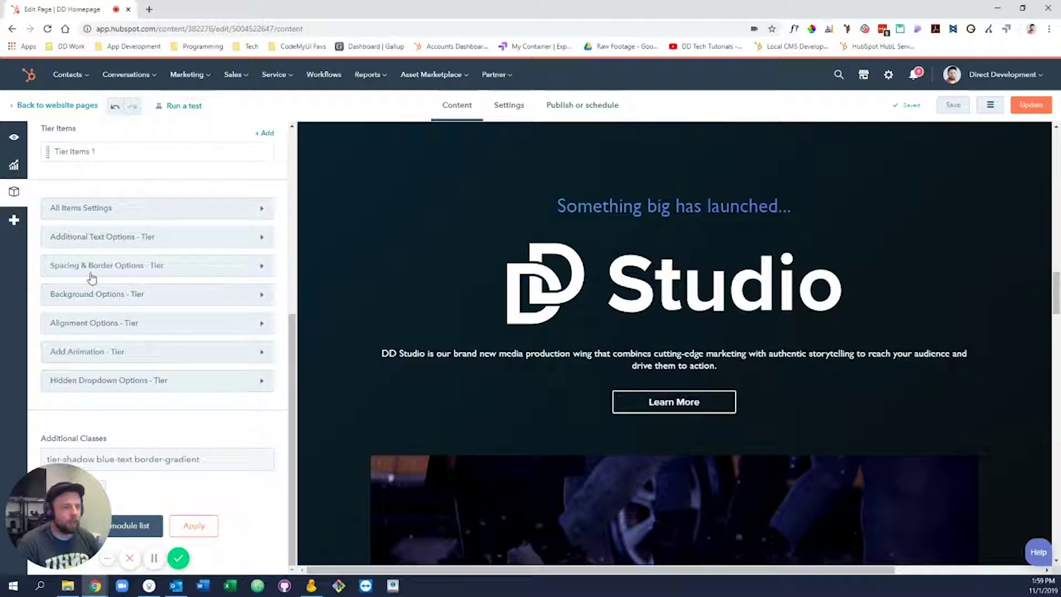
{"action": "left_click", "coordinate": [108, 296]}
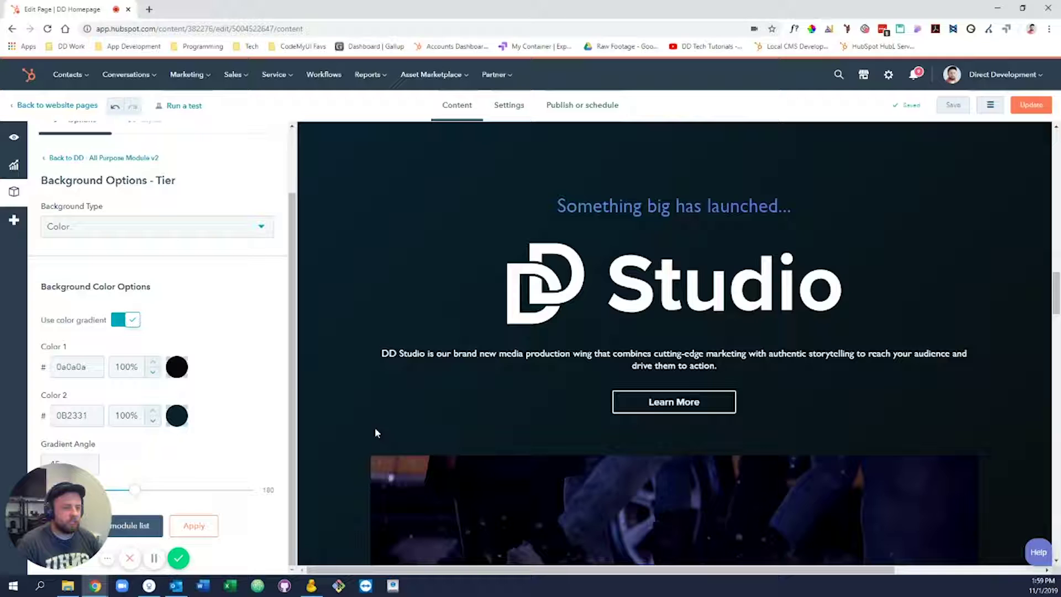
{"action": "scroll", "coordinate": [166, 331], "scroll_direction": "up", "scroll_amount": 2}
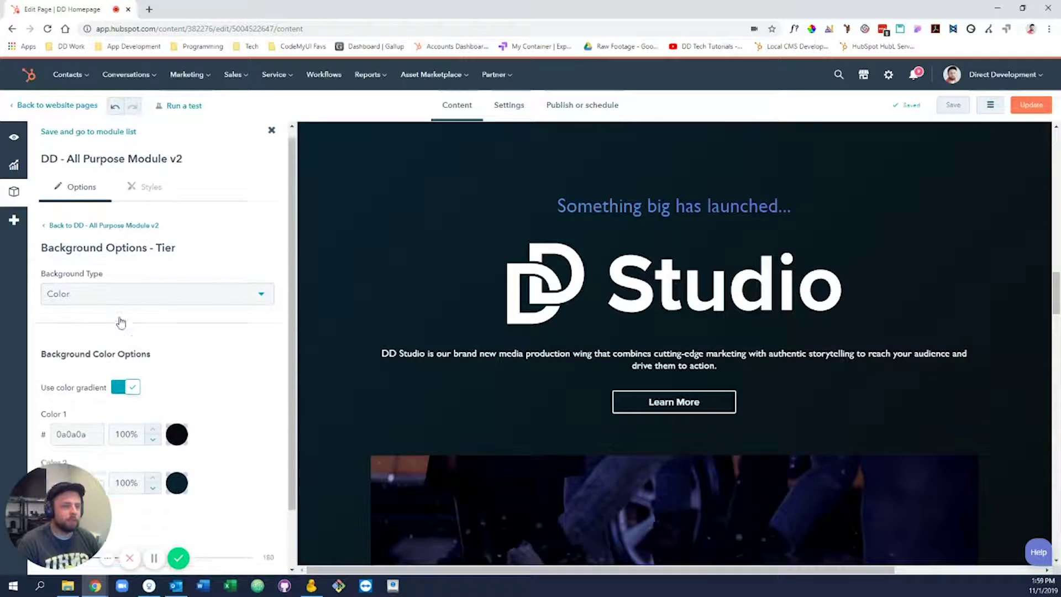
{"action": "left_click", "coordinate": [97, 235]}
{"action": "scroll", "coordinate": [196, 325], "scroll_direction": "down", "scroll_amount": 6}
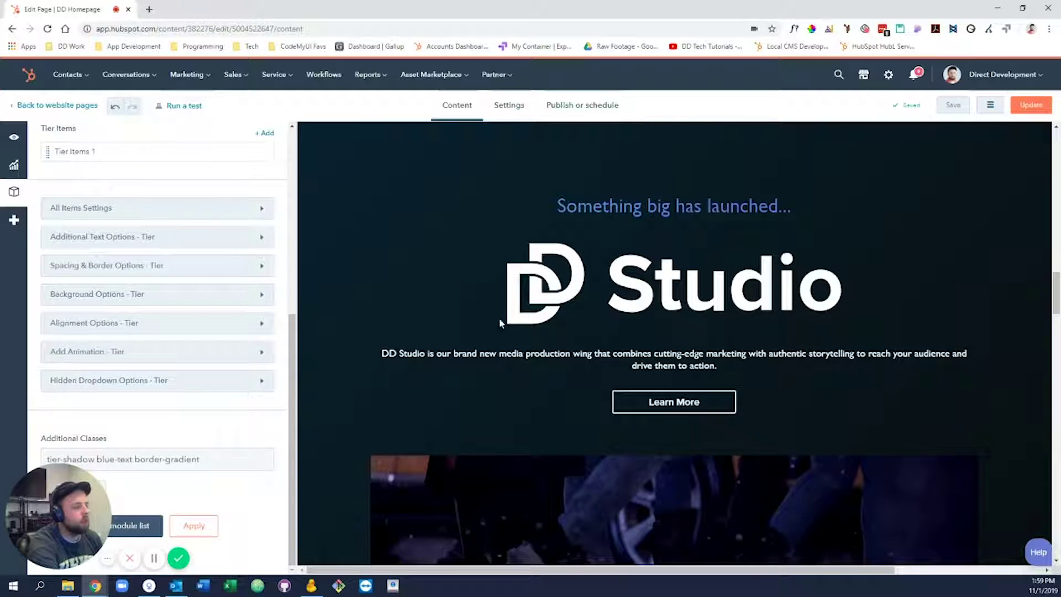
- Close the DD Studio module settings, returning to the dark 'Something big has launched...' preview section
{"action": "scroll", "coordinate": [542, 386], "scroll_direction": "down", "scroll_amount": 3}
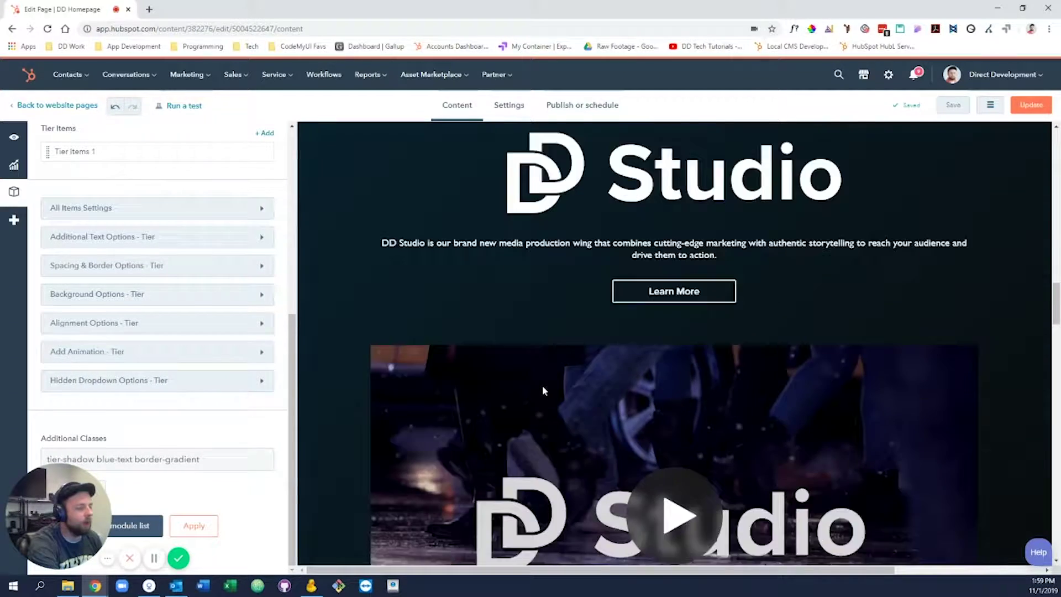
{"action": "scroll", "coordinate": [597, 411], "scroll_direction": "down", "scroll_amount": 5}
{"action": "scroll", "coordinate": [595, 413], "scroll_direction": "up", "scroll_amount": 11}
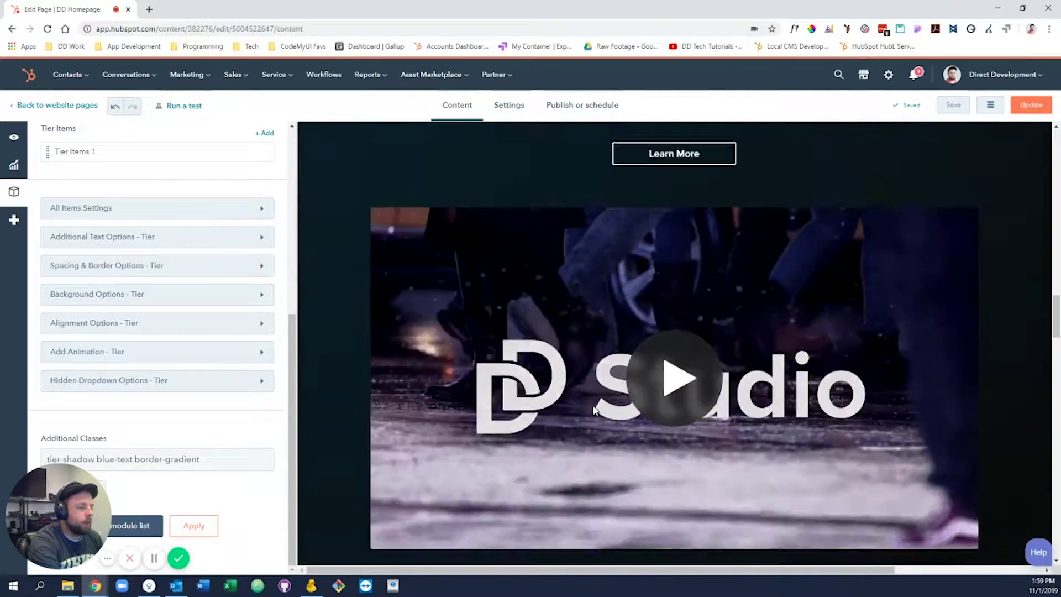
{"action": "scroll", "coordinate": [242, 203], "scroll_direction": "up", "scroll_amount": 6}
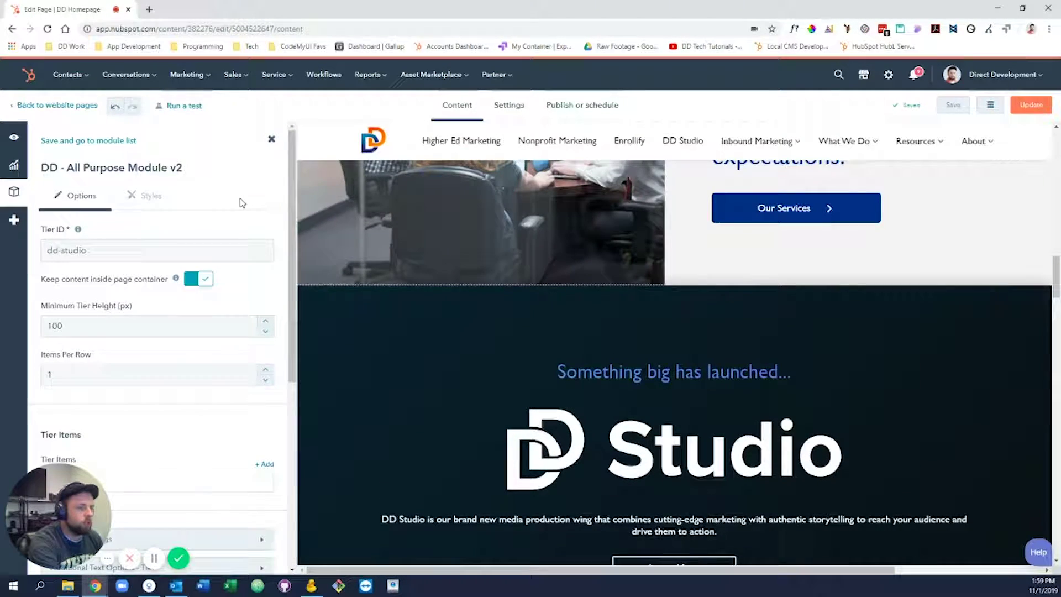
{"action": "left_click", "coordinate": [271, 141]}
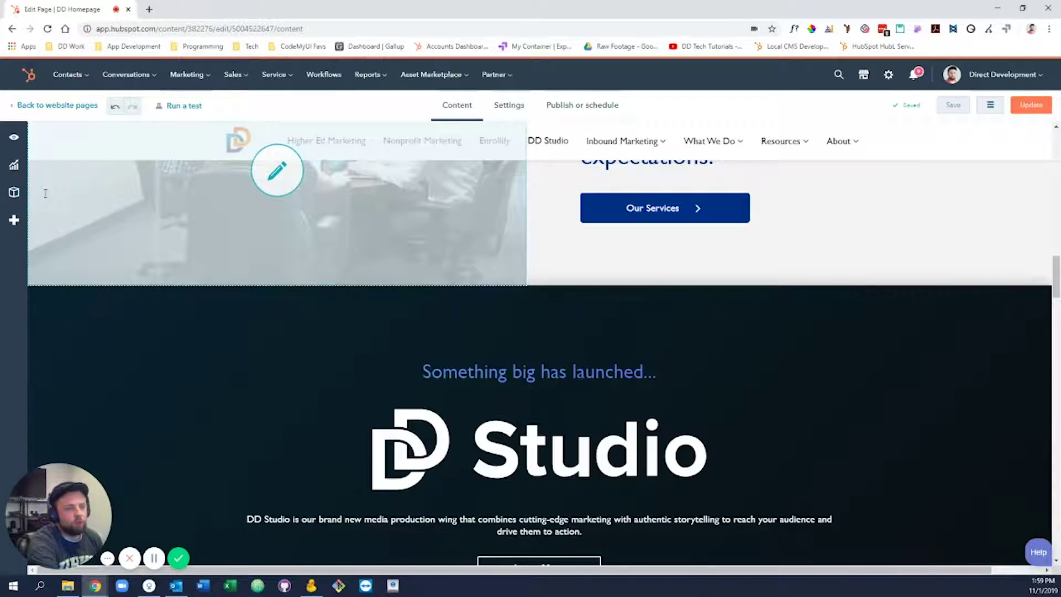
- Show the DD Homepage body modules (Home Slider, Custom HTML, Mouse Scroll Animation, Rich Text) and reorder Flexible column modules
{"action": "left_click", "coordinate": [14, 195]}
{"action": "scroll", "coordinate": [143, 268], "scroll_direction": "down", "scroll_amount": 5}
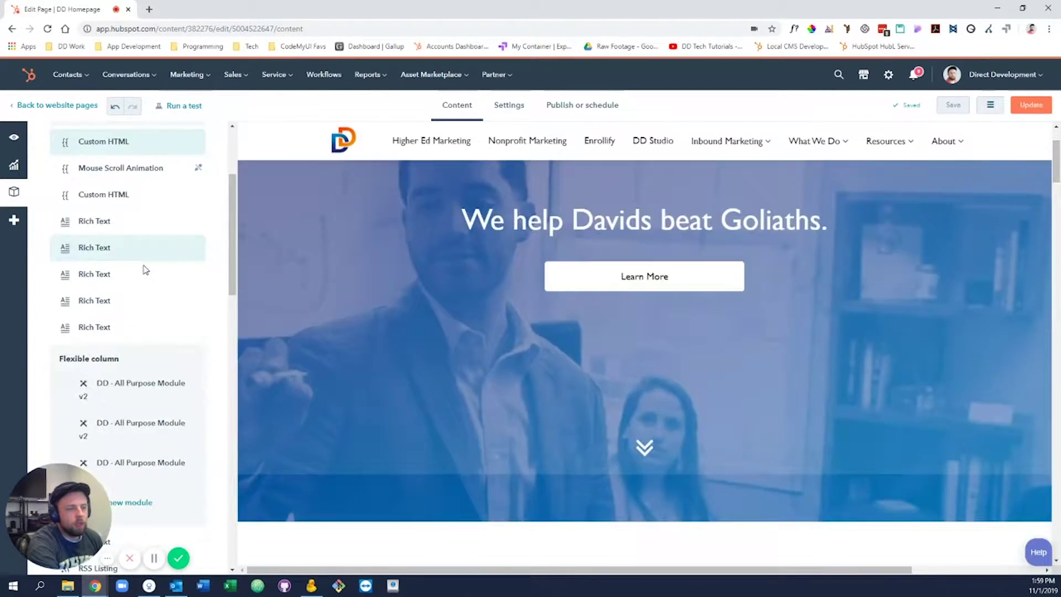
{"action": "scroll", "coordinate": [149, 288], "scroll_direction": "up", "scroll_amount": 2}
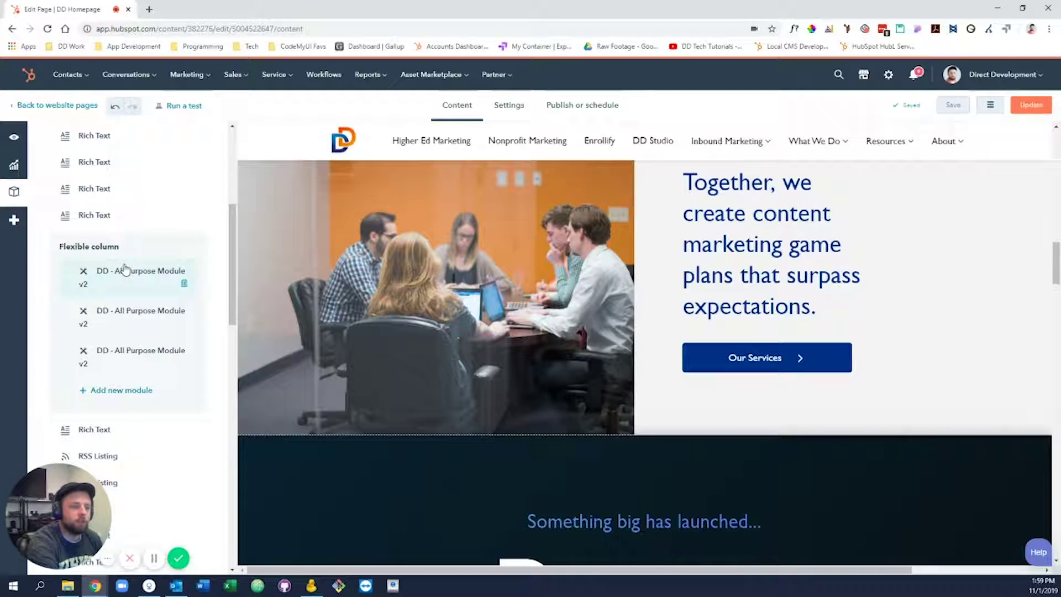
{"action": "mouse_move", "coordinate": [143, 276]}
{"action": "left_mouse_down"}
{"action": "mouse_move", "coordinate": [136, 309]}
{"action": "mouse_move", "coordinate": [133, 265]}
{"action": "mouse_move", "coordinate": [131, 277]}
{"action": "left_mouse_up"}
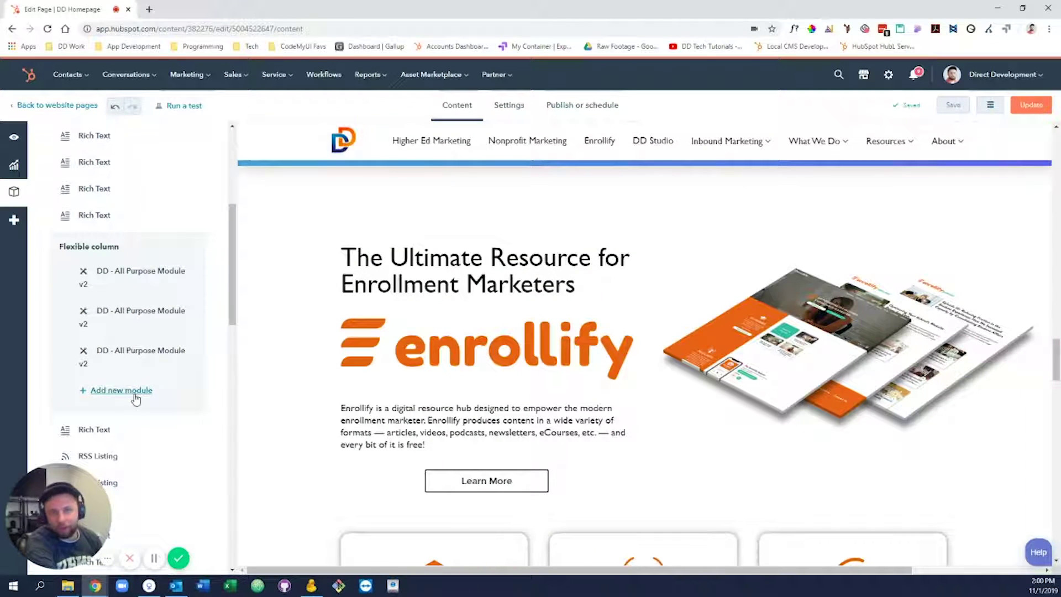
{"action": "scroll", "coordinate": [133, 392], "scroll_direction": "up", "scroll_amount": 5}
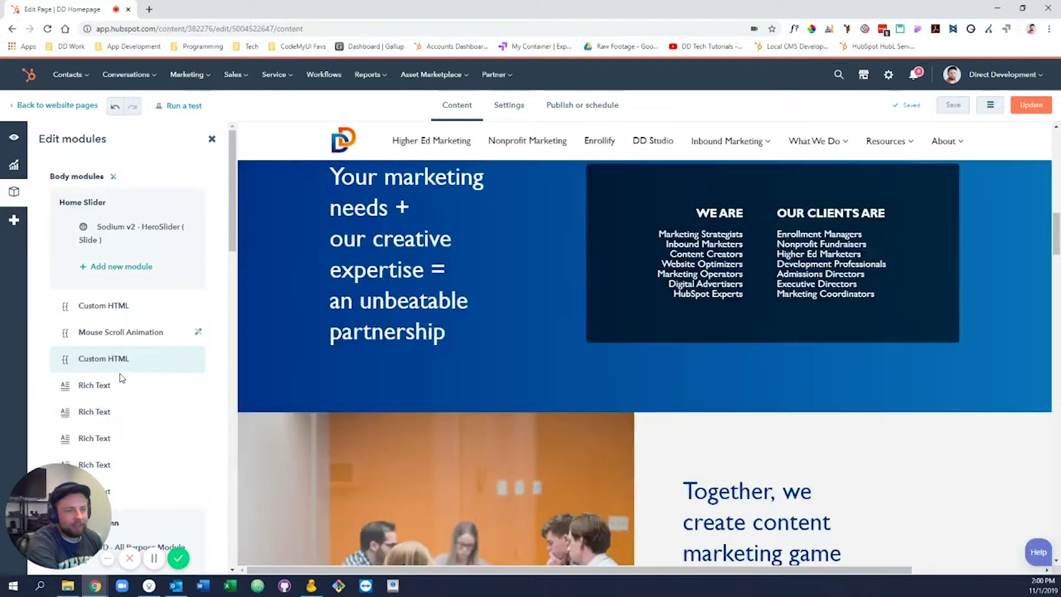
{"action": "scroll", "coordinate": [126, 387], "scroll_direction": "down", "scroll_amount": 2}
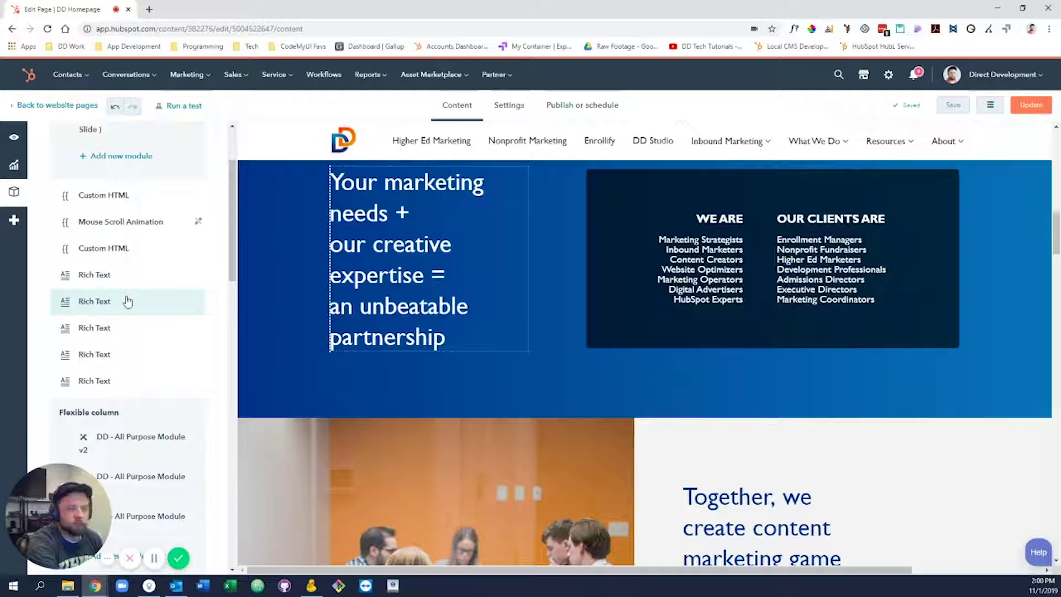
{"action": "scroll", "coordinate": [126, 299], "scroll_direction": "down", "scroll_amount": 10}
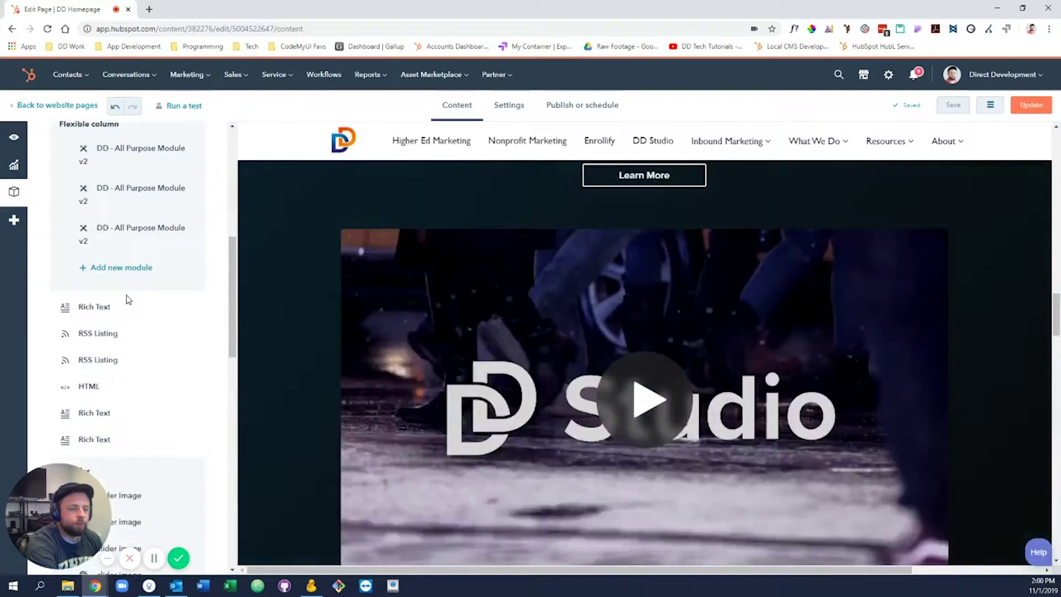
{"action": "scroll", "coordinate": [173, 351], "scroll_direction": "up", "scroll_amount": 10}
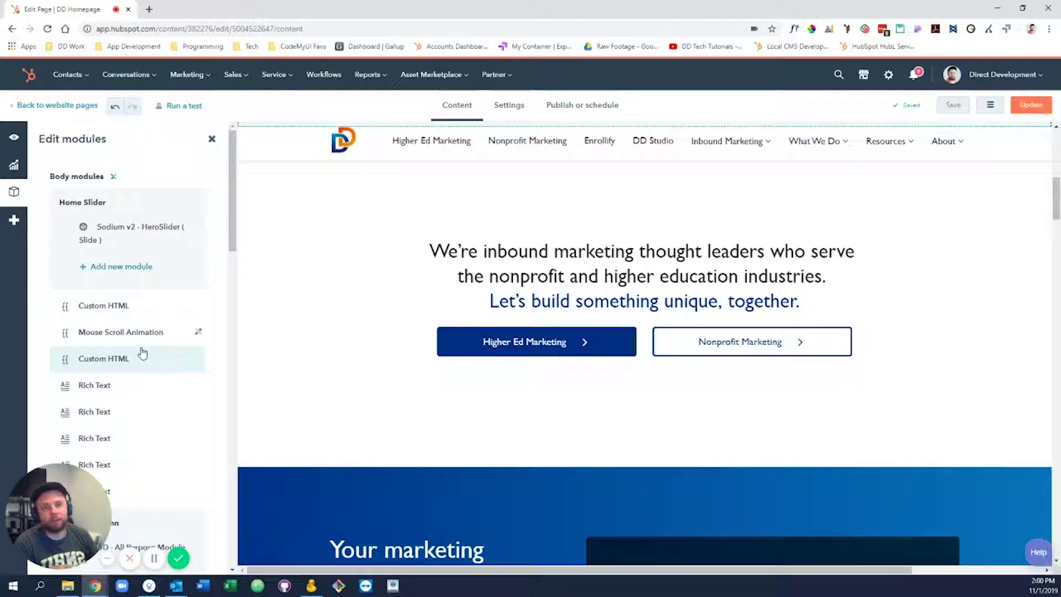
- Leave the homepage editor and open the Products page for editing
{"action": "left_click", "coordinate": [52, 108]}
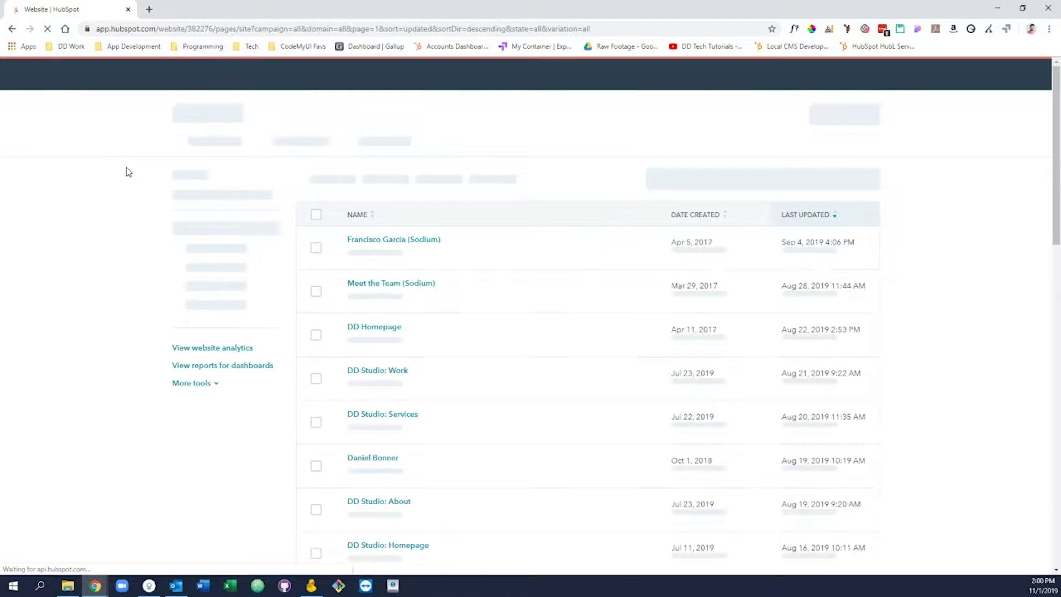
{"action": "scroll", "coordinate": [440, 288], "scroll_direction": "down", "scroll_amount": 6}
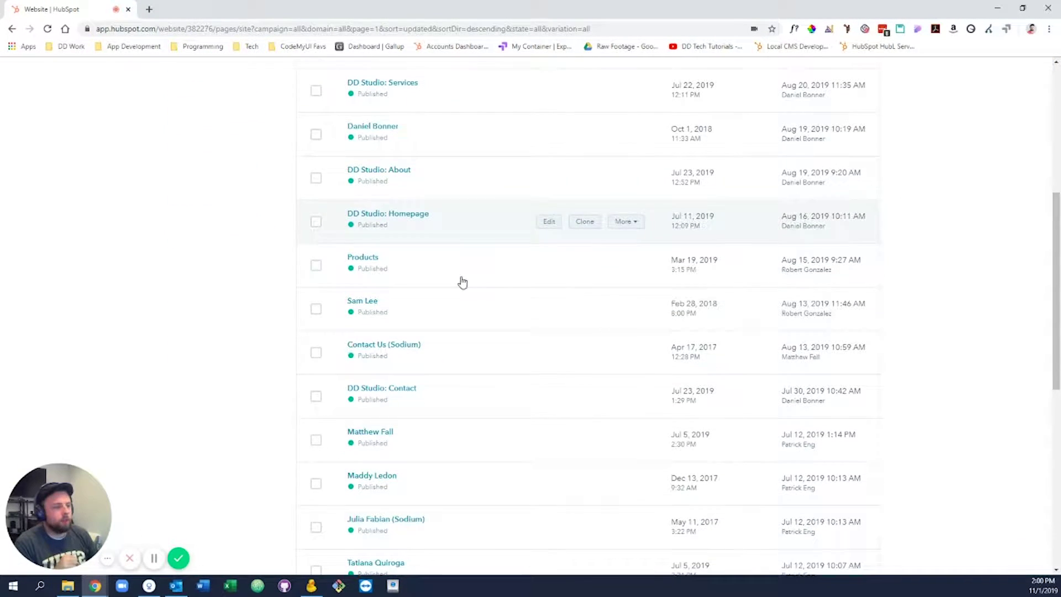
{"action": "left_click", "coordinate": [549, 266]}
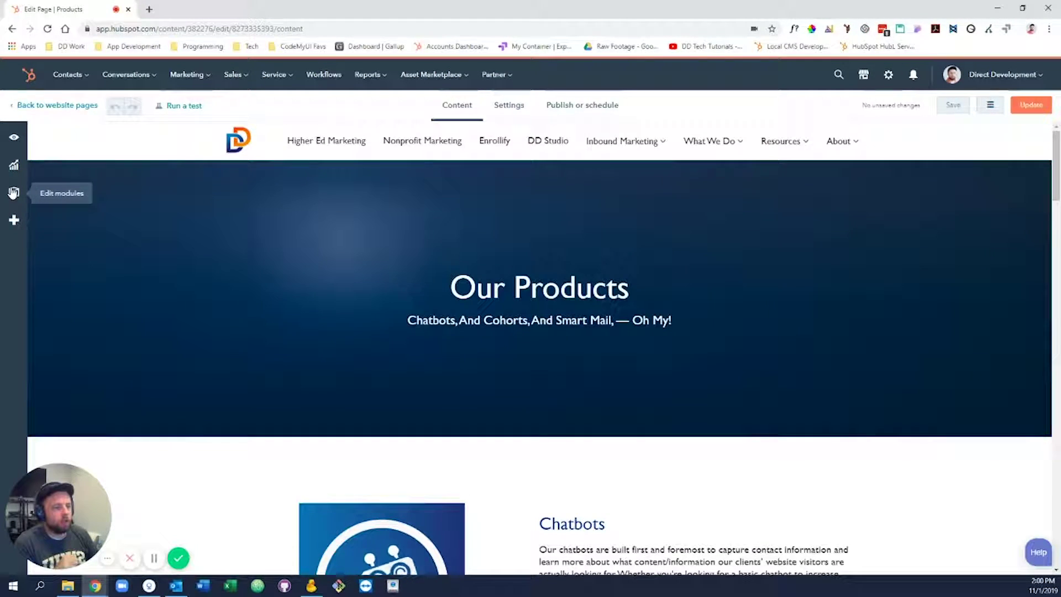
- Review the Products page modules: three All Purpose Modules, portfolio items and a Form Popup Module
{"action": "left_click", "coordinate": [14, 193]}
{"action": "scroll", "coordinate": [135, 267], "scroll_direction": "down", "scroll_amount": 8}
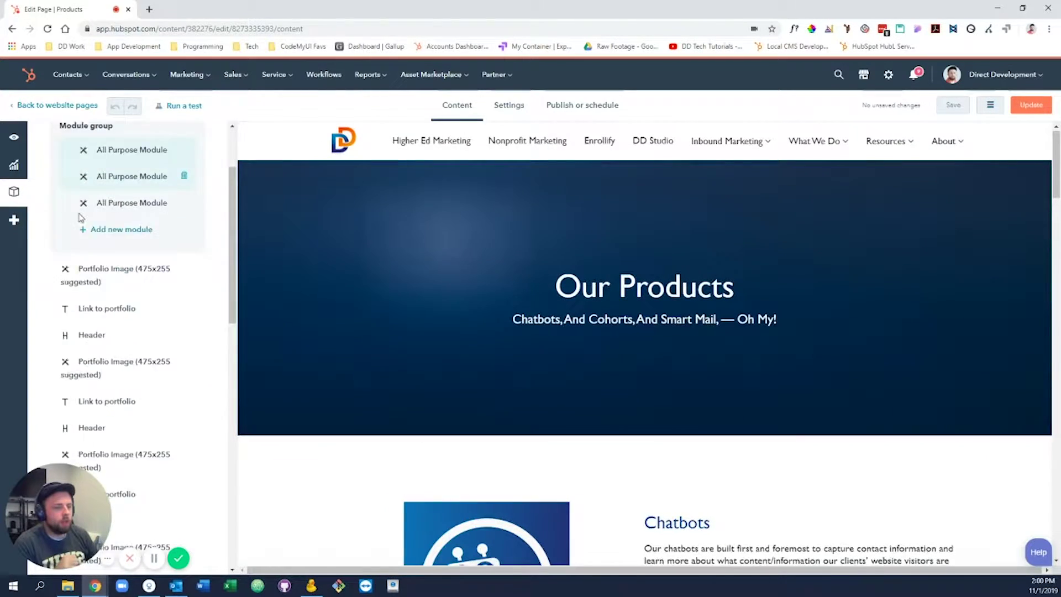
{"action": "scroll", "coordinate": [499, 426], "scroll_direction": "down", "scroll_amount": 15}
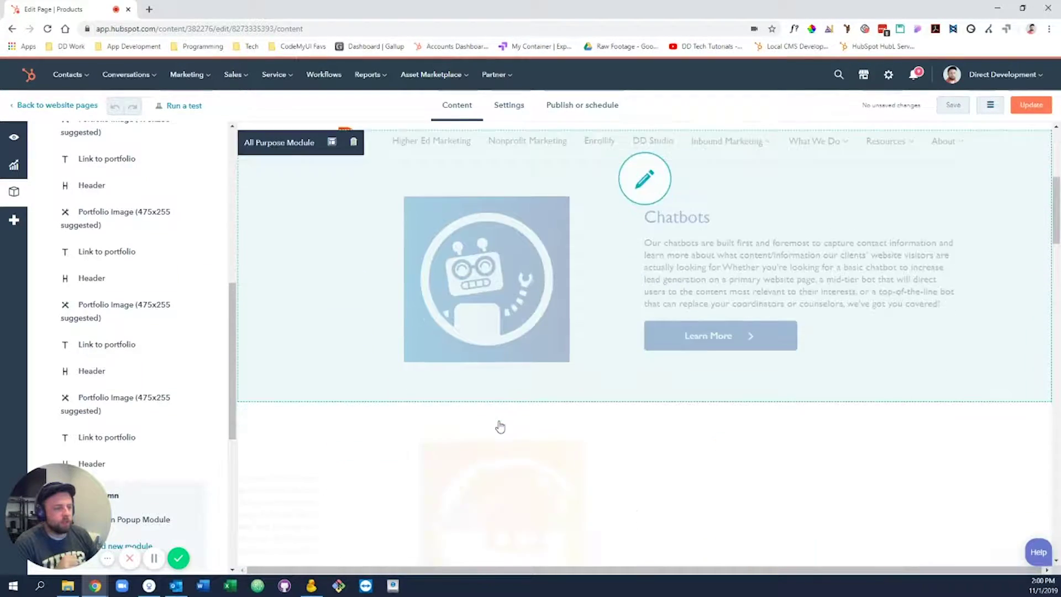
{"action": "scroll", "coordinate": [498, 429], "scroll_direction": "down", "scroll_amount": 10}
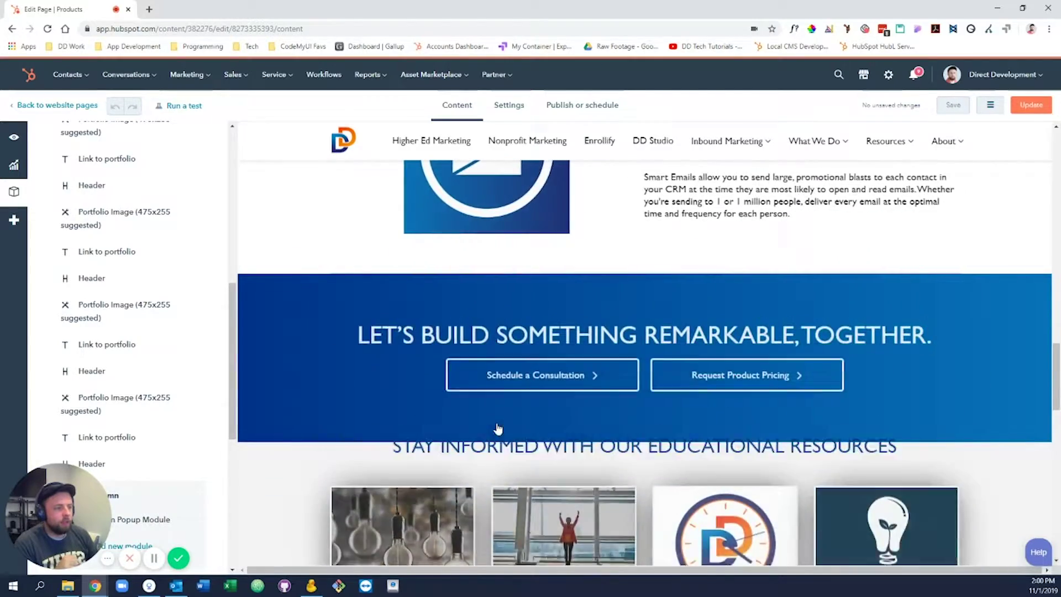
{"action": "scroll", "coordinate": [414, 398], "scroll_direction": "down", "scroll_amount": 5}
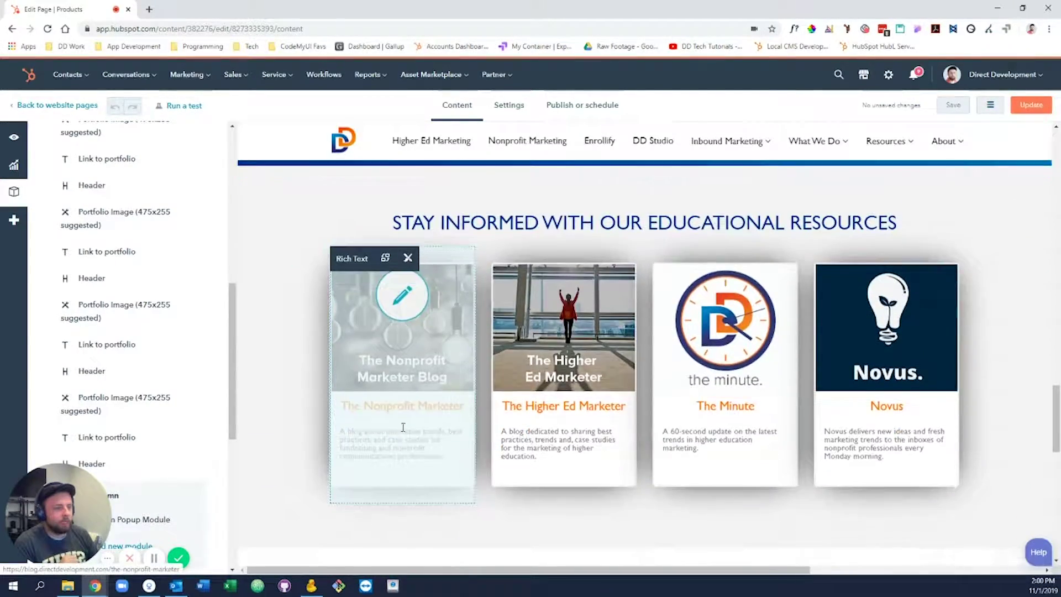
{"action": "scroll", "coordinate": [442, 409], "scroll_direction": "down", "scroll_amount": 2}
{"action": "scroll", "coordinate": [611, 322], "scroll_direction": "up", "scroll_amount": 6}
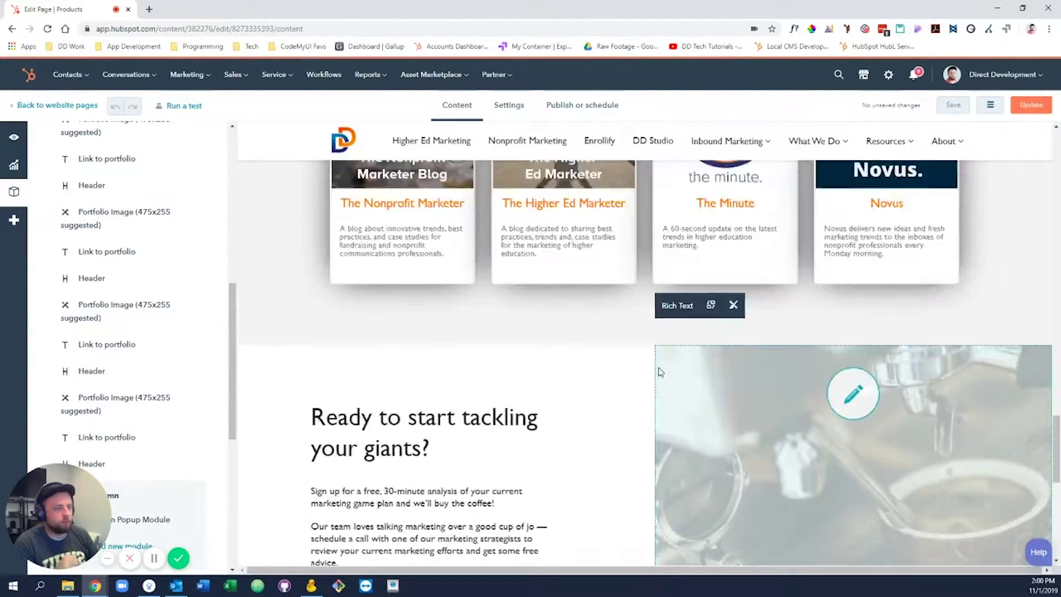
{"action": "scroll", "coordinate": [386, 359], "scroll_direction": "down", "scroll_amount": 5}
{"action": "scroll", "coordinate": [664, 405], "scroll_direction": "up", "scroll_amount": 10}
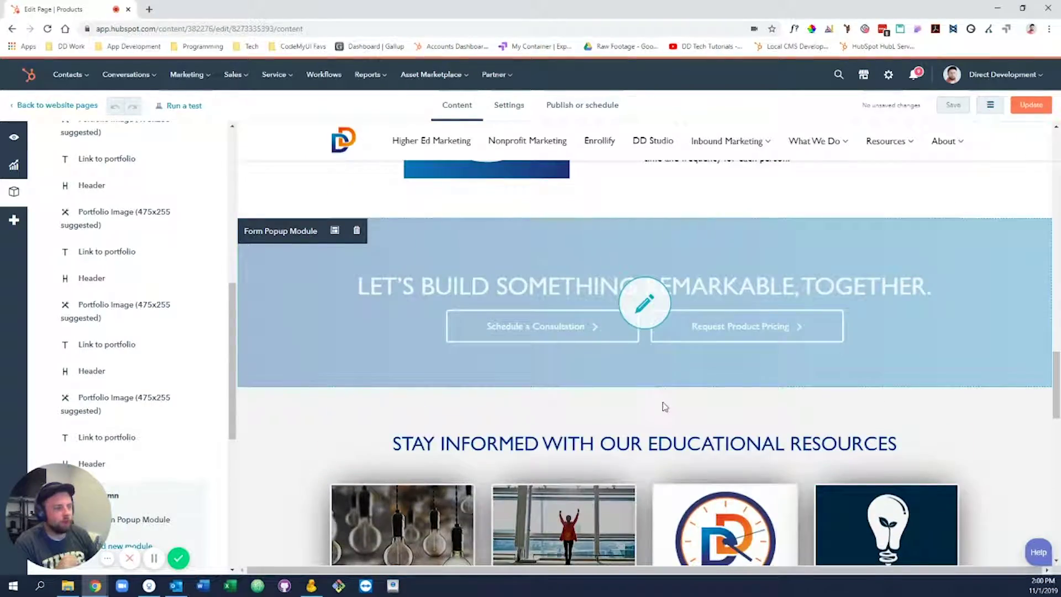
{"action": "scroll", "coordinate": [593, 302], "scroll_direction": "up", "scroll_amount": 15}
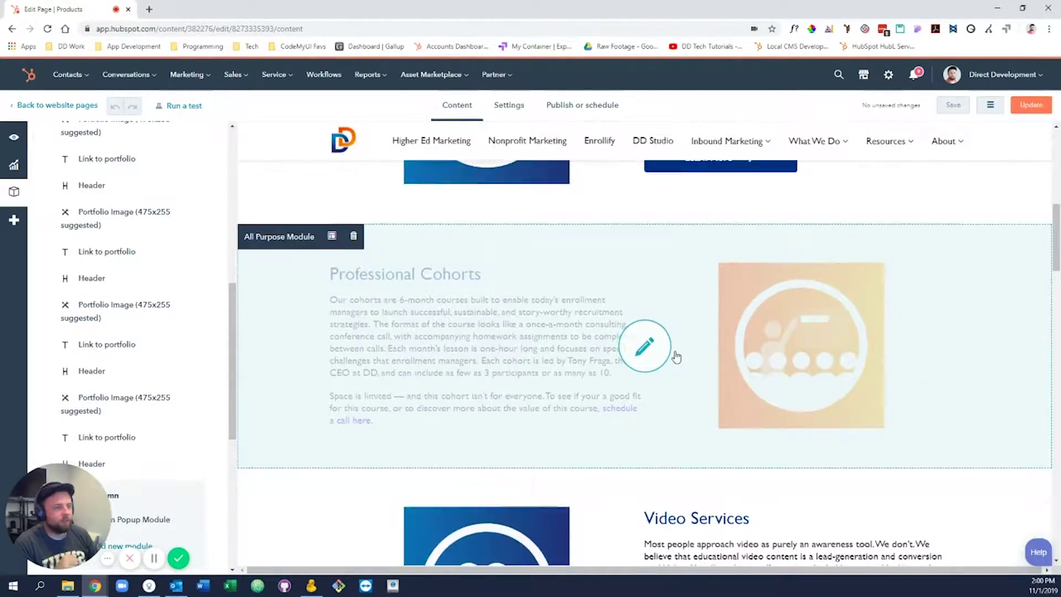
{"action": "scroll", "coordinate": [656, 375], "scroll_direction": "down", "scroll_amount": 5}
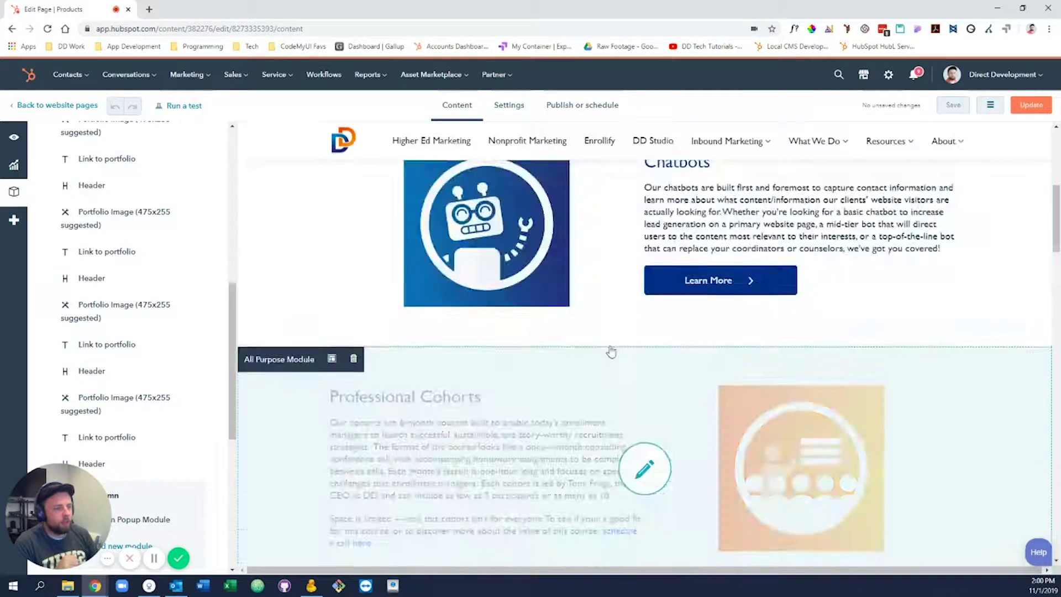
- In the Chatbots module, open Chatbot TXT, then move it below Chatbot IMG
{"action": "left_click", "coordinate": [592, 286]}
{"action": "scroll", "coordinate": [201, 289], "scroll_direction": "up", "scroll_amount": 5}
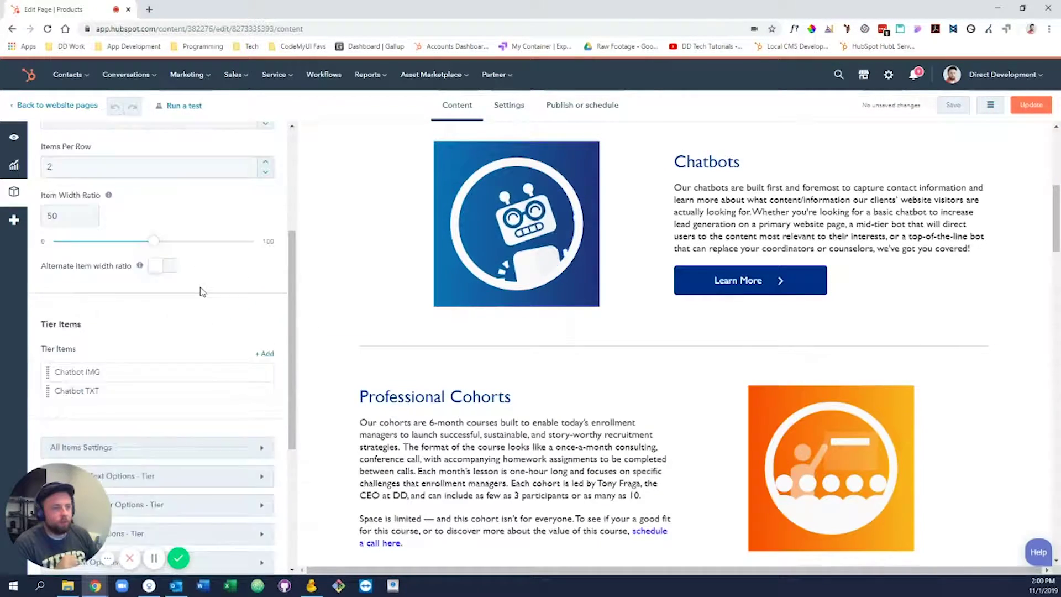
{"action": "left_click", "coordinate": [226, 434]}
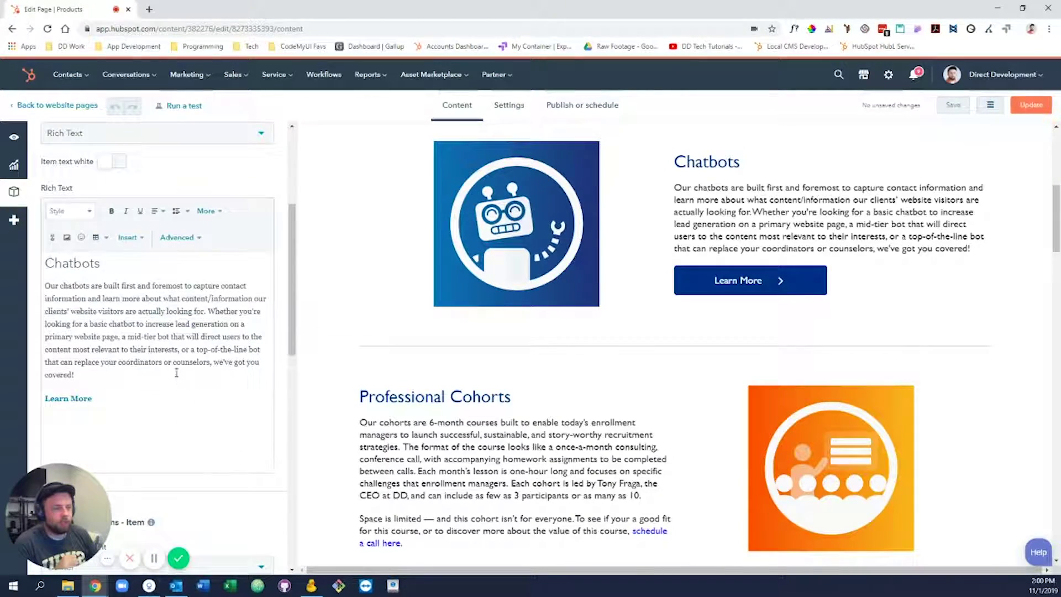
{"action": "key", "text": "Escape"}
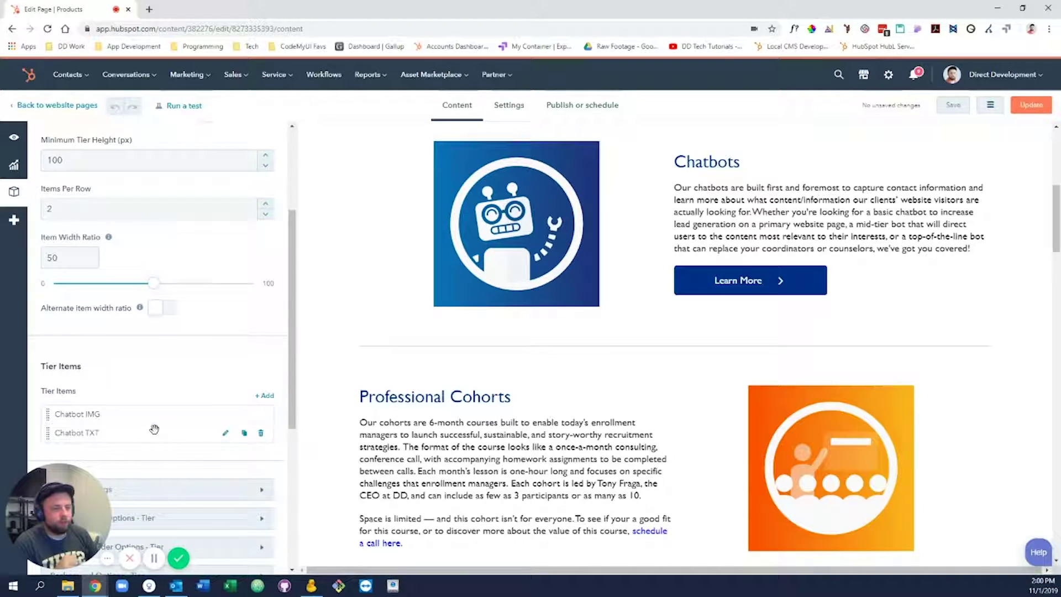
{"action": "mouse_move", "coordinate": [151, 428]}
{"action": "left_mouse_down"}
{"action": "mouse_move", "coordinate": [152, 410]}
{"action": "mouse_move", "coordinate": [152, 447]}
{"action": "left_mouse_up"}
{"action": "left_click_drag", "start_coordinate": [240, 447], "coordinate": [243, 442]}
{"action": "scroll", "coordinate": [646, 437], "scroll_direction": "down", "scroll_amount": 10}
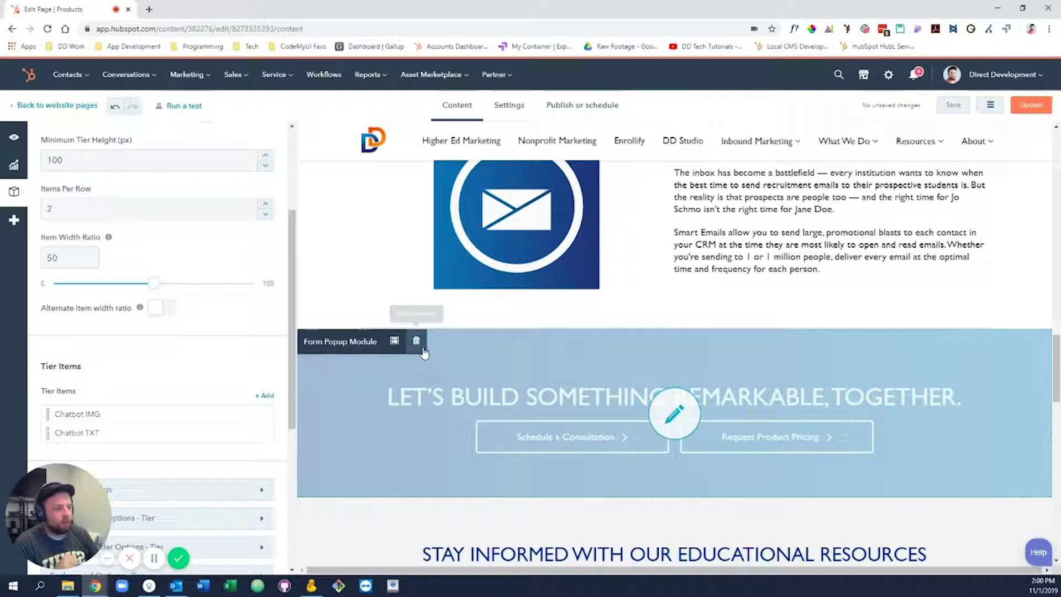
- Open the Form Popup Module reading 'LET'S BUILD SOMETHING REMARKABLE, TOGETHER.' with its consultation and pricing buttons
{"action": "left_click", "coordinate": [464, 409]}
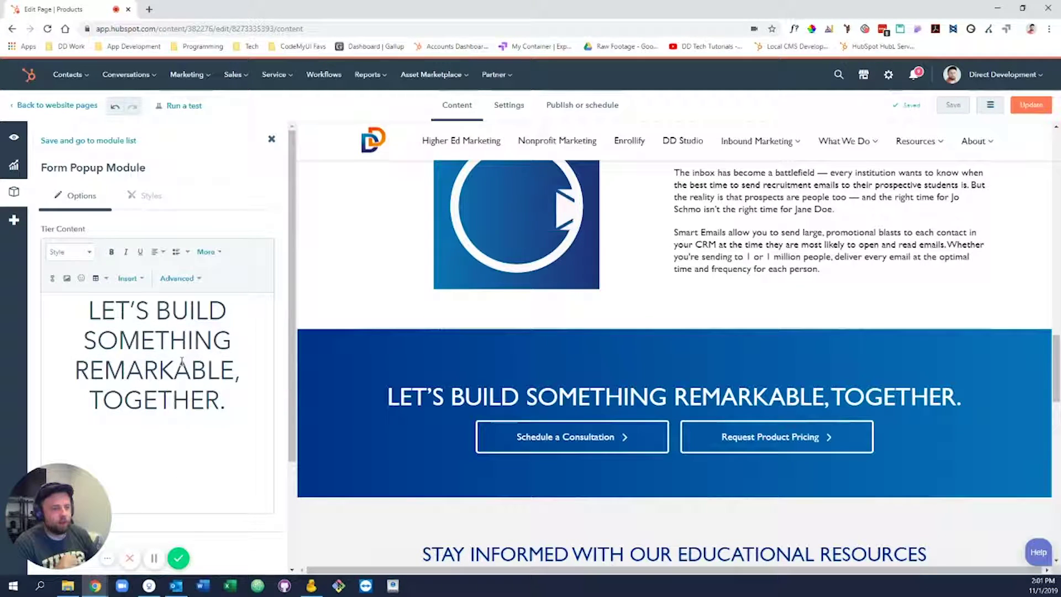
{"action": "scroll", "coordinate": [218, 437], "scroll_direction": "down", "scroll_amount": 3}
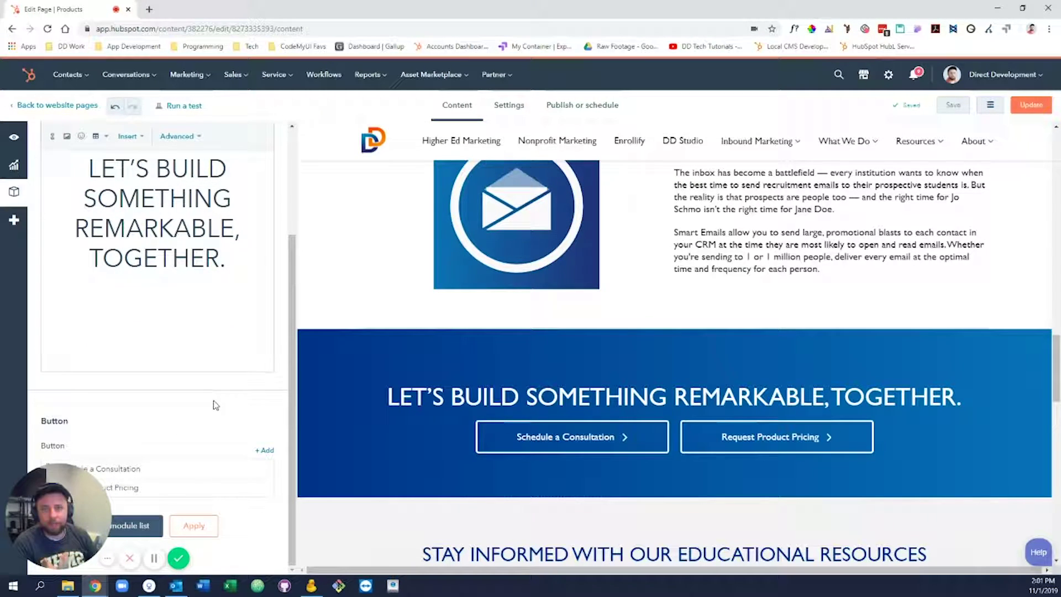
{"action": "scroll", "coordinate": [429, 423], "scroll_direction": "up", "scroll_amount": 8}
{"action": "scroll", "coordinate": [440, 440], "scroll_direction": "up", "scroll_amount": 10}
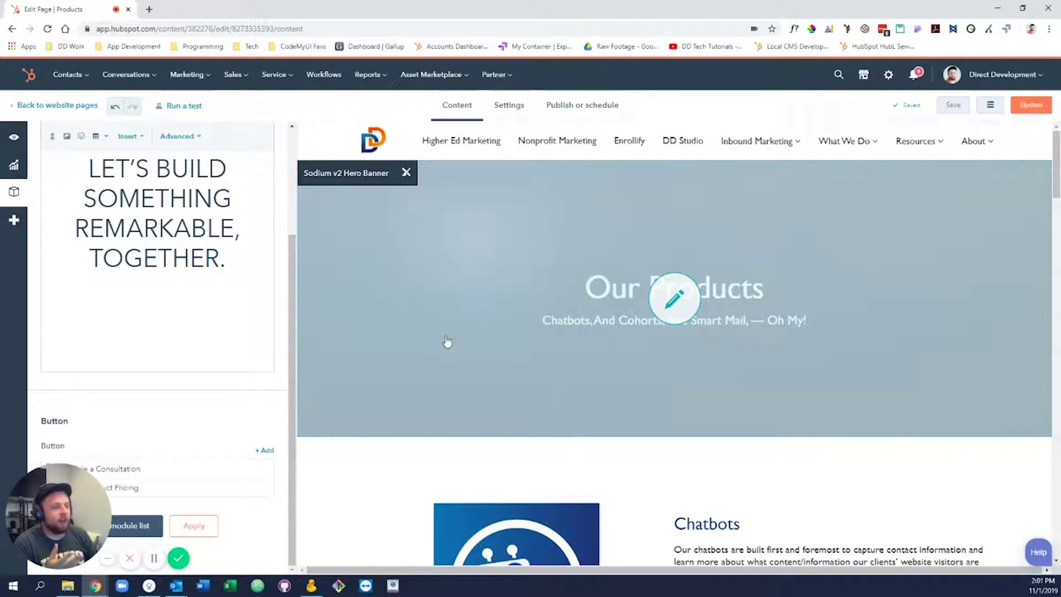
{"action": "scroll", "coordinate": [488, 421], "scroll_direction": "down", "scroll_amount": 5}
{"action": "scroll", "coordinate": [488, 421], "scroll_direction": "up", "scroll_amount": 5}
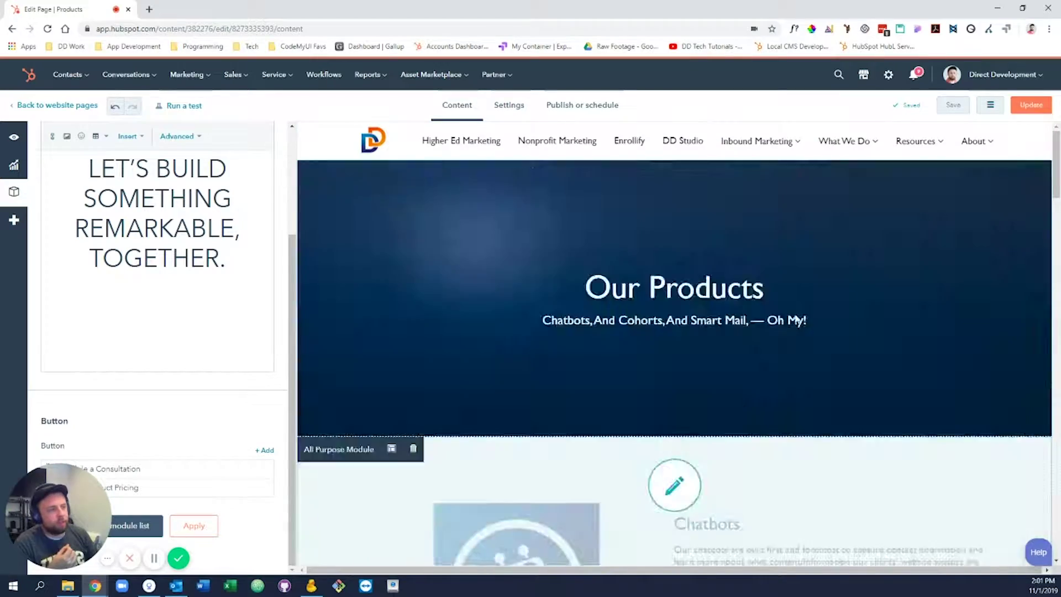
{"action": "scroll", "coordinate": [571, 237], "scroll_direction": "down", "scroll_amount": 15}
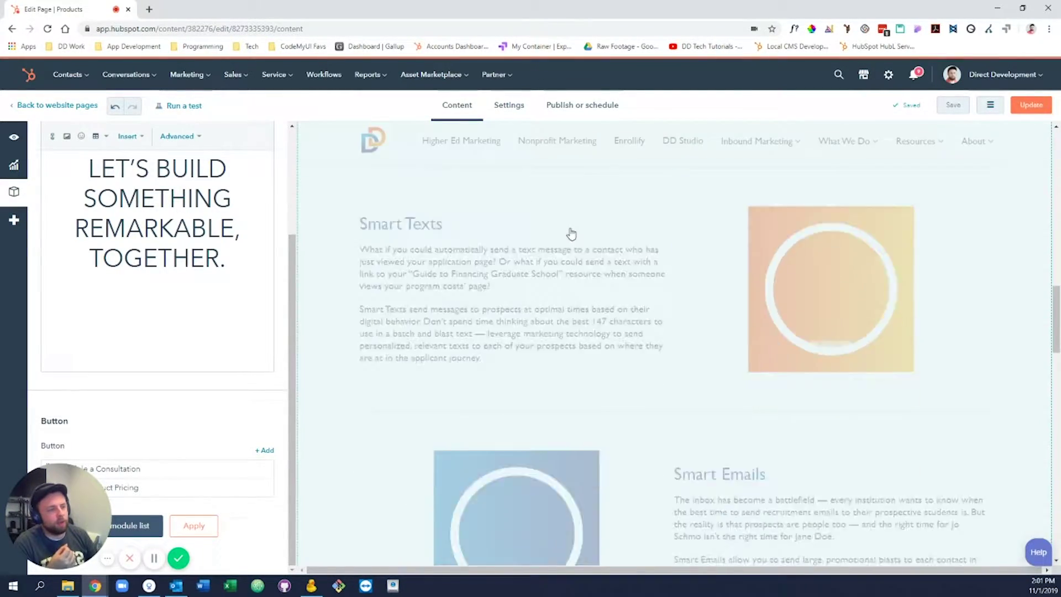
{"action": "scroll", "coordinate": [550, 284], "scroll_direction": "up", "scroll_amount": 6}
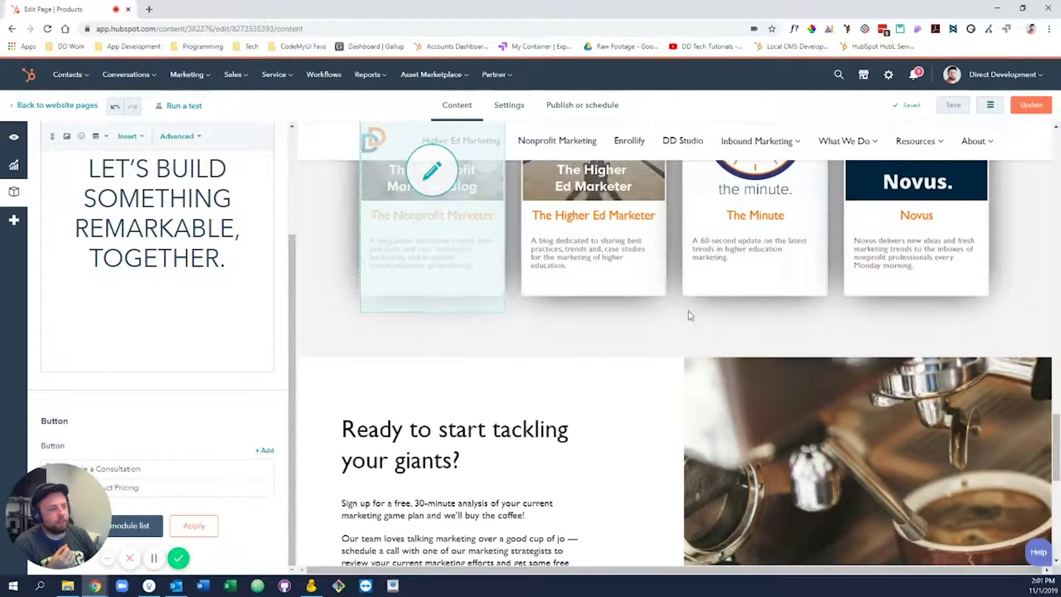
{"action": "scroll", "coordinate": [594, 408], "scroll_direction": "up", "scroll_amount": 10}
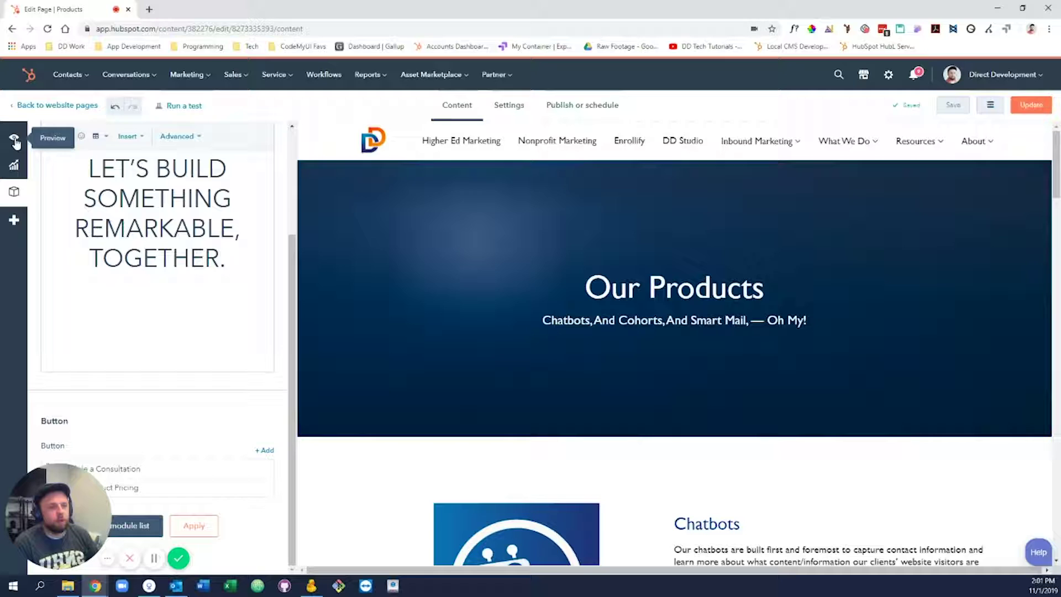
- Open the Products page preview in a new browser tab and scroll through it
{"action": "left_click", "coordinate": [15, 139]}
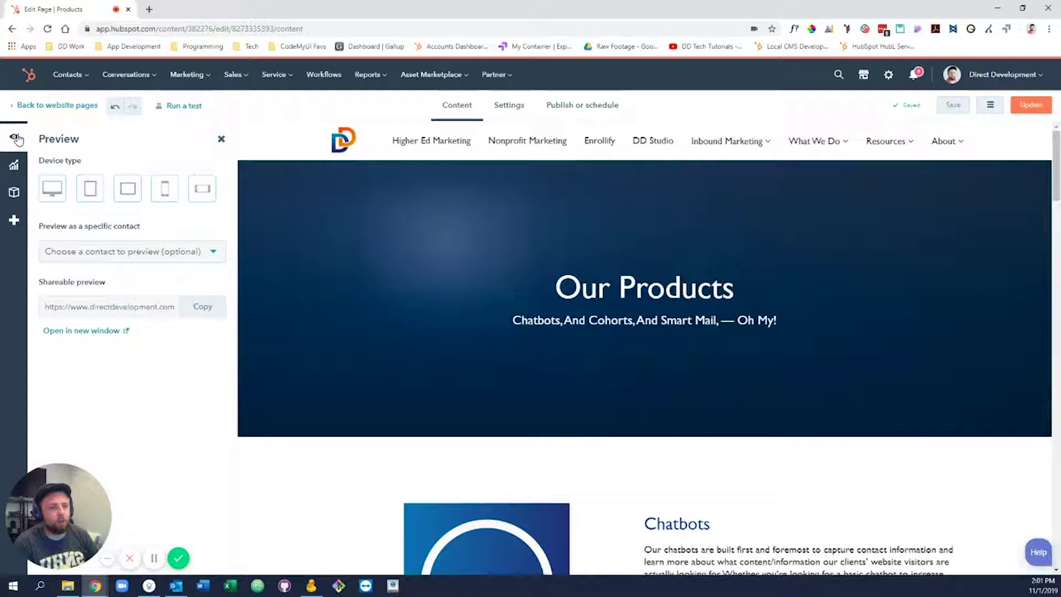
{"action": "left_click", "coordinate": [91, 339]}
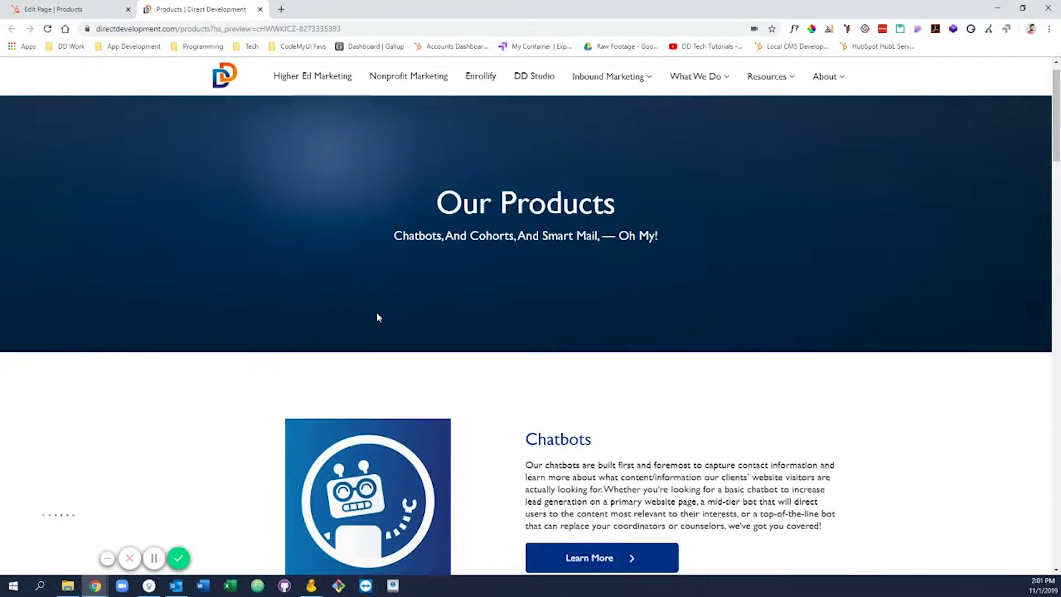
{"action": "scroll", "coordinate": [377, 316], "scroll_direction": "down", "scroll_amount": 3}
{"action": "scroll", "coordinate": [376, 314], "scroll_direction": "down", "scroll_amount": 1}
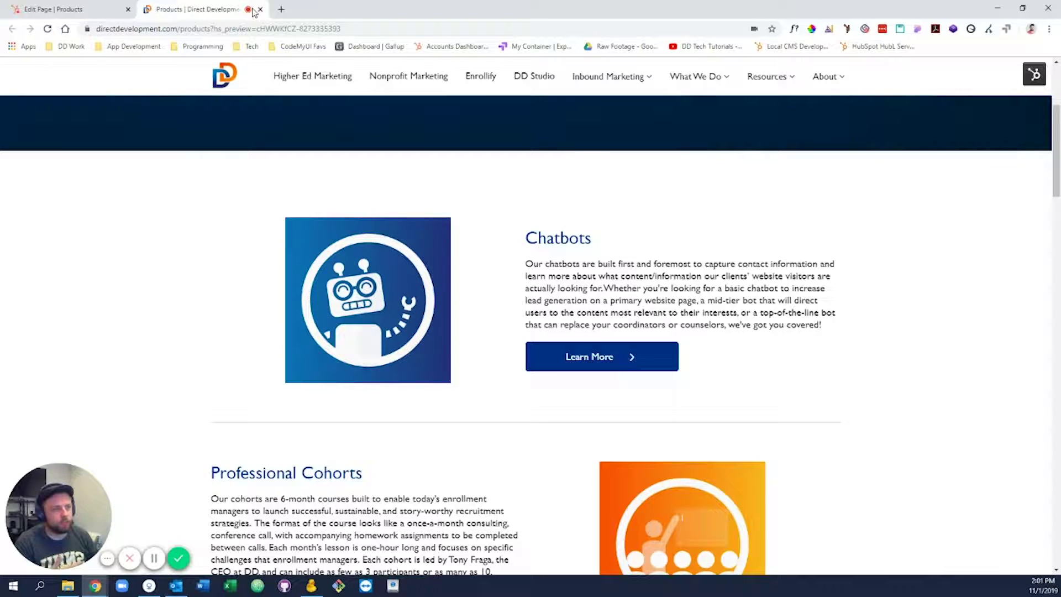
- Check the preview's address, scroll the page, and return to the Edit Page | Products tab
{"action": "left_click", "coordinate": [209, 31]}
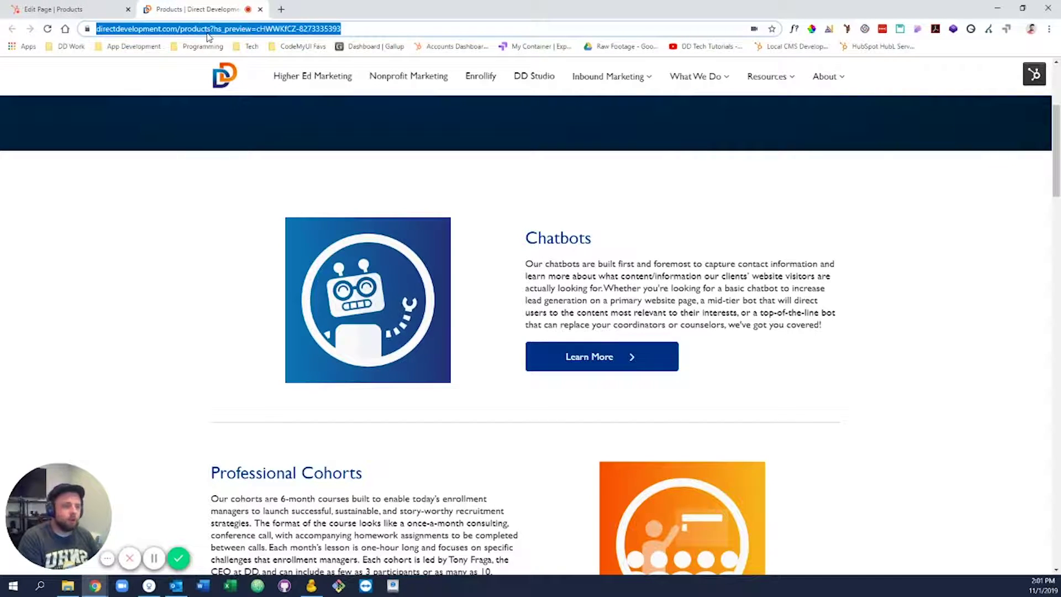
{"action": "left_click", "coordinate": [188, 276]}
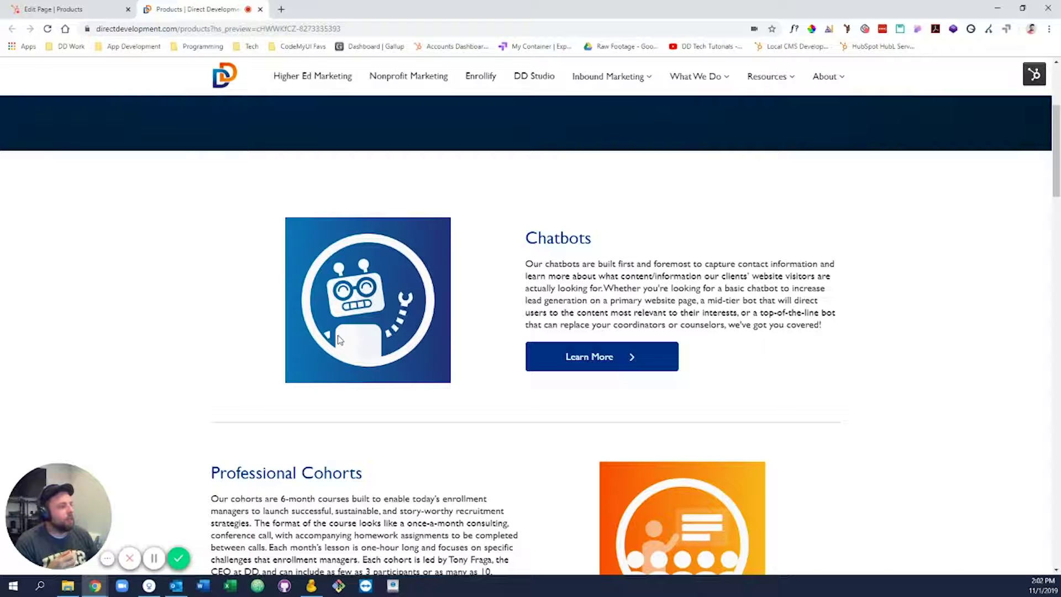
{"action": "scroll", "coordinate": [339, 340], "scroll_direction": "down", "scroll_amount": 5}
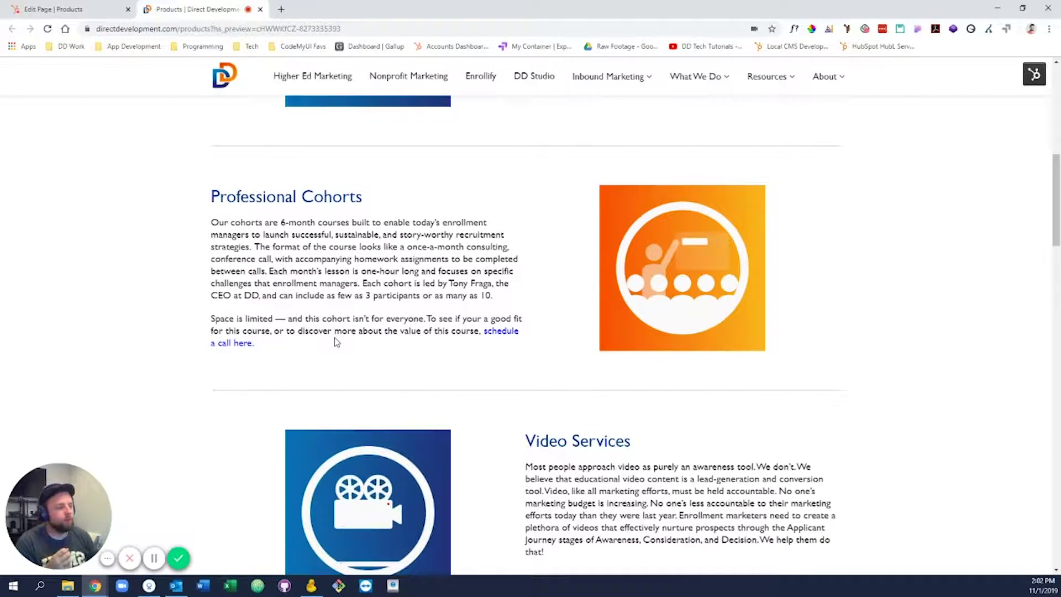
{"action": "scroll", "coordinate": [366, 260], "scroll_direction": "down", "scroll_amount": 8}
{"action": "scroll", "coordinate": [423, 323], "scroll_direction": "down", "scroll_amount": 6}
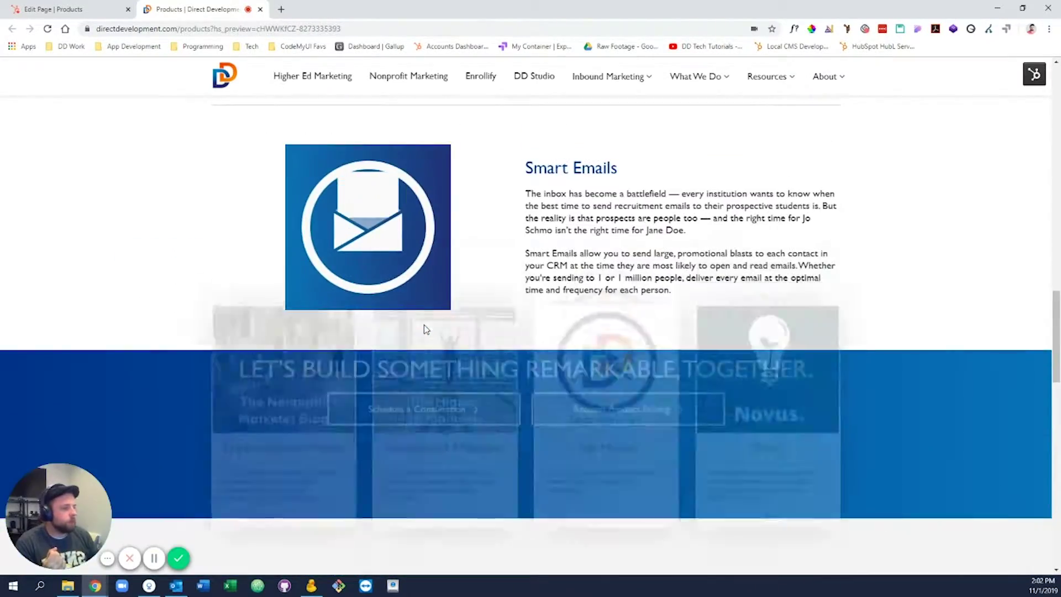
{"action": "scroll", "coordinate": [426, 323], "scroll_direction": "up", "scroll_amount": 20}
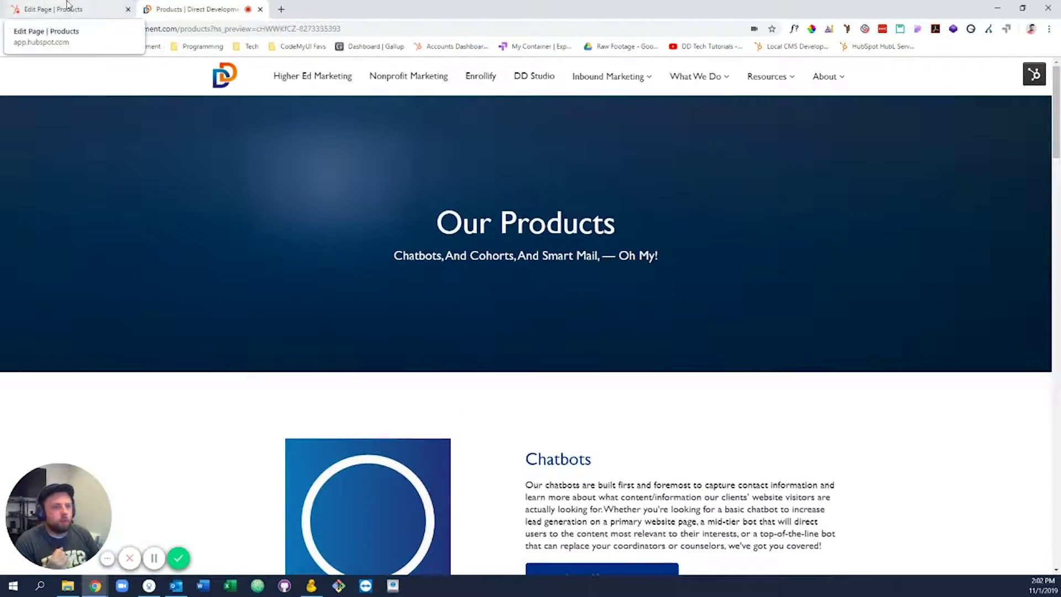
{"action": "left_click", "coordinate": [61, 9]}
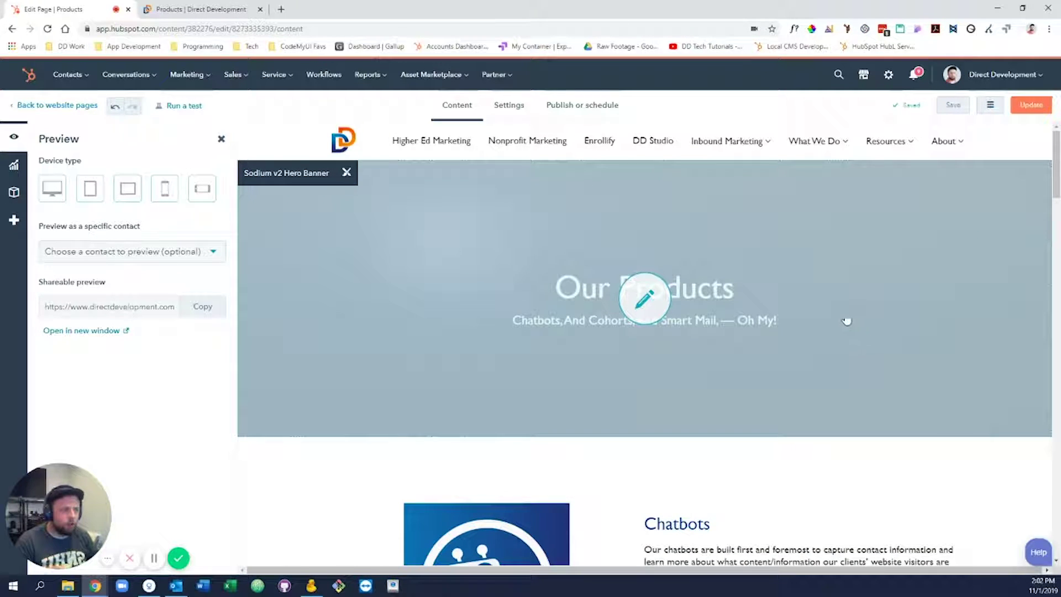
- Open the Our Products Sodium v2 Hero Banner settings, showing hero-banner.jpg at 1,920 by 502
{"action": "scroll", "coordinate": [680, 367], "scroll_direction": "down", "scroll_amount": 3}
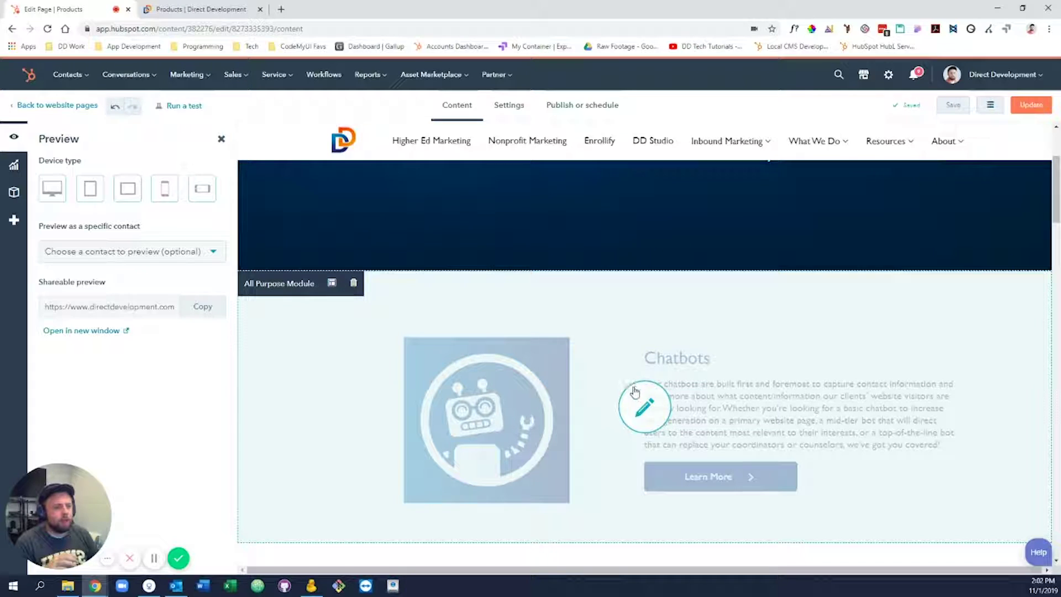
{"action": "left_click", "coordinate": [726, 420]}
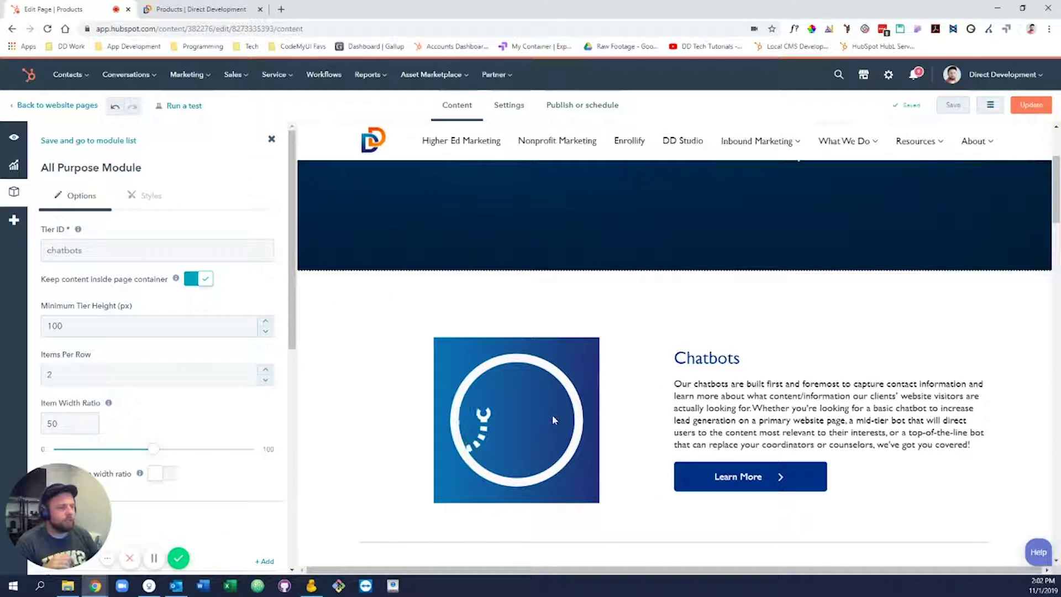
{"action": "left_click", "coordinate": [513, 228]}
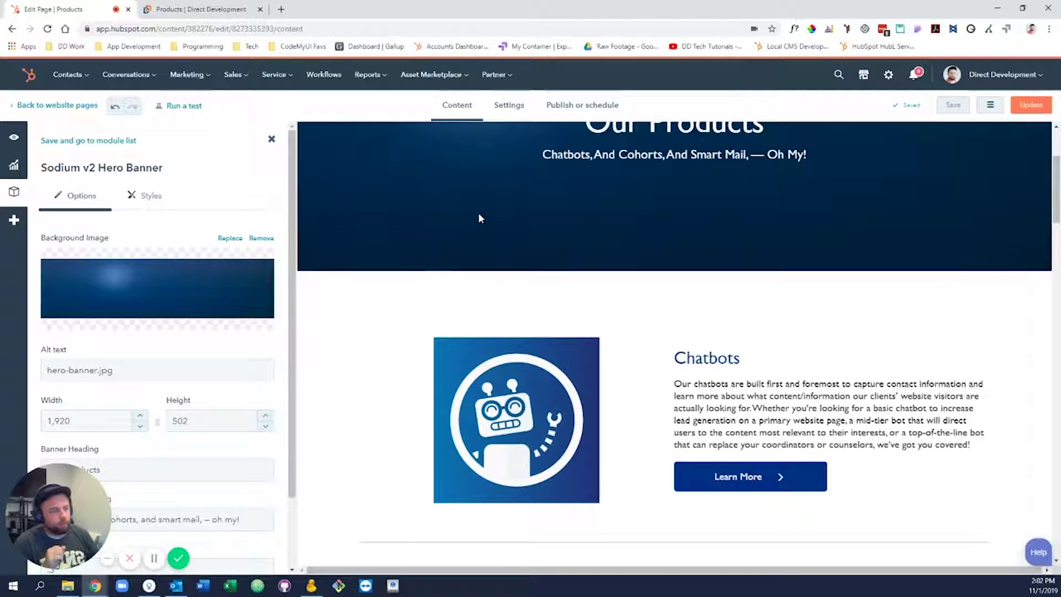
{"action": "left_click", "coordinate": [995, 113]}
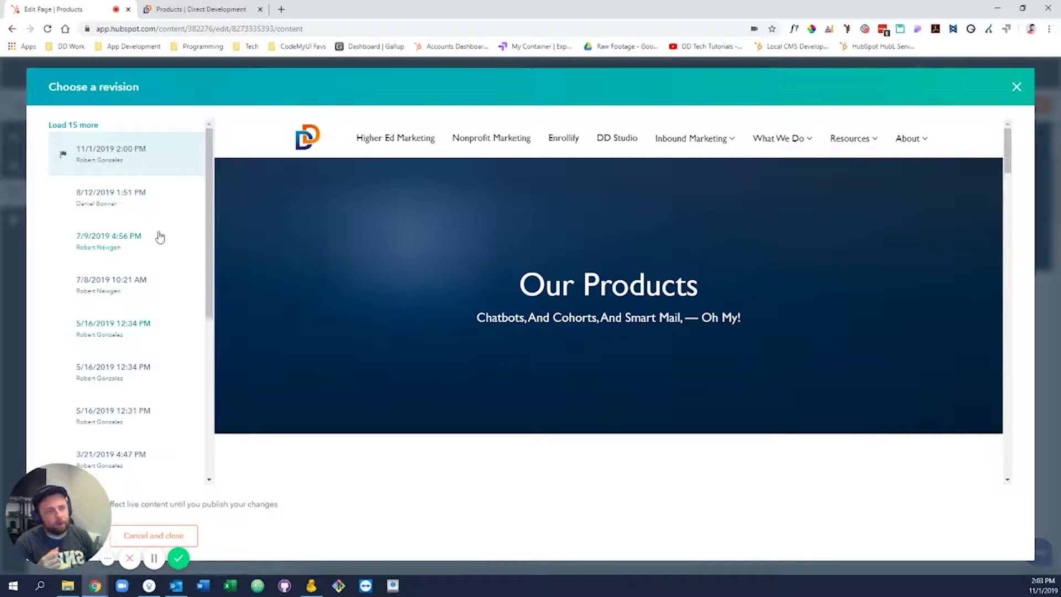
{"action": "scroll", "coordinate": [159, 236], "scroll_direction": "down", "scroll_amount": 5}
{"action": "scroll", "coordinate": [162, 260], "scroll_direction": "down", "scroll_amount": 1}
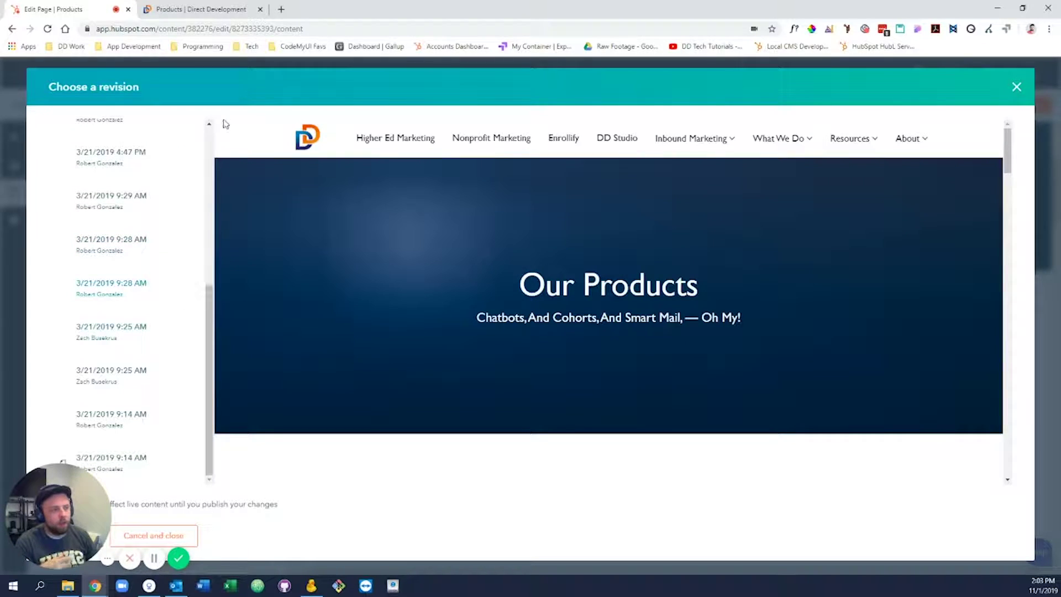
{"action": "scroll", "coordinate": [660, 339], "scroll_direction": "down", "scroll_amount": 5}
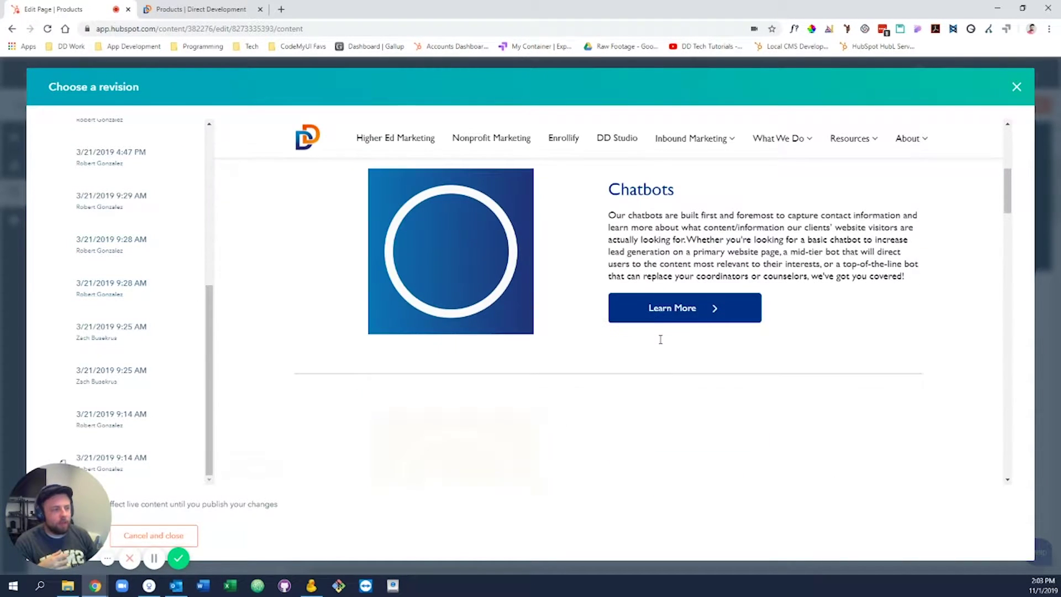
{"action": "left_click", "coordinate": [130, 334]}
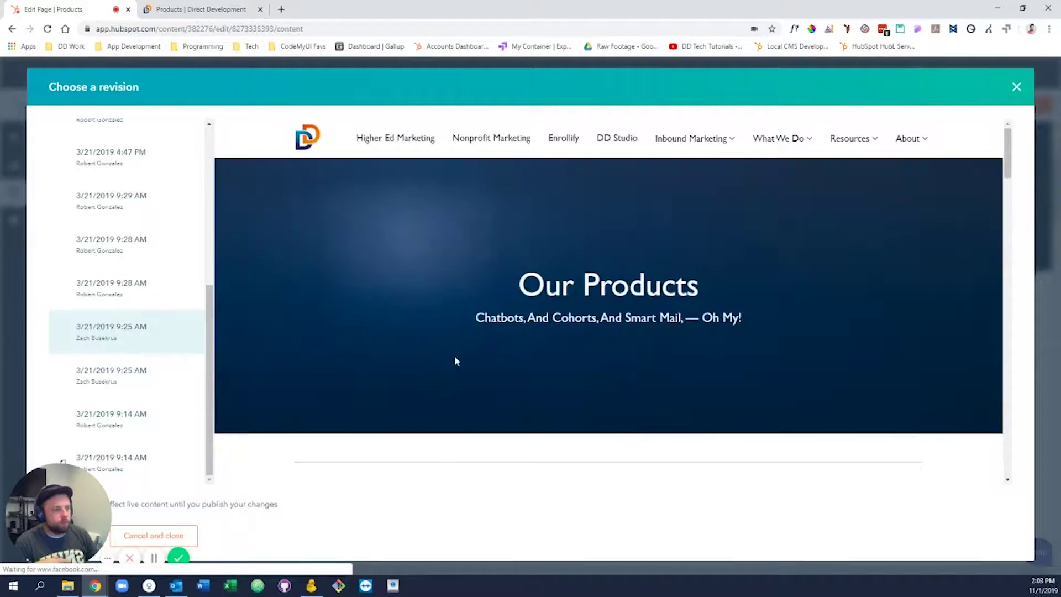
{"action": "scroll", "coordinate": [511, 319], "scroll_direction": "down", "scroll_amount": 5}
{"action": "scroll", "coordinate": [534, 328], "scroll_direction": "down", "scroll_amount": 10}
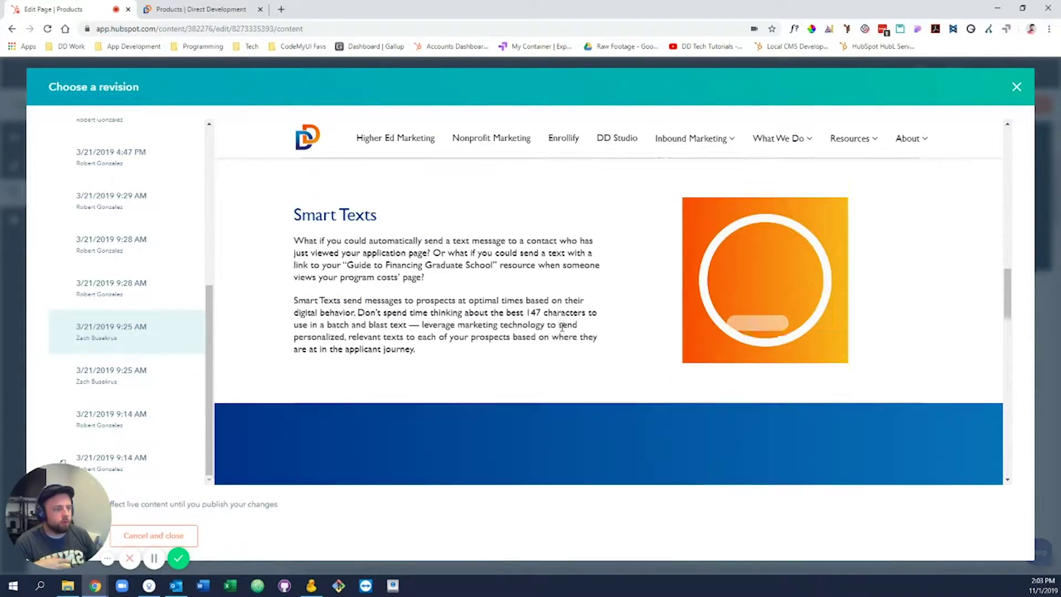
{"action": "scroll", "coordinate": [483, 310], "scroll_direction": "up", "scroll_amount": 10}
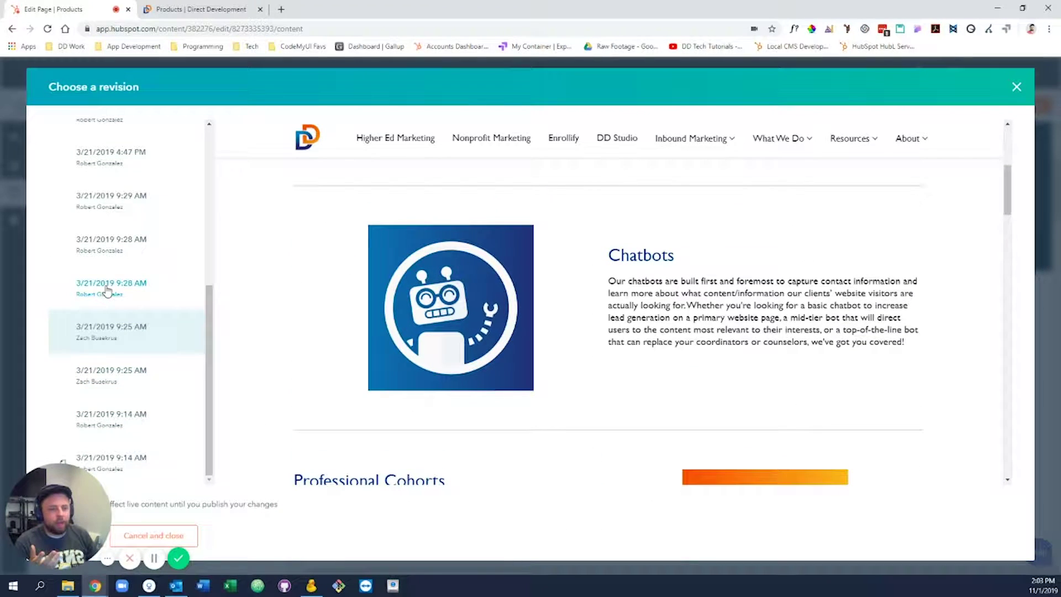
{"action": "scroll", "coordinate": [108, 291], "scroll_direction": "up", "scroll_amount": 1}
{"action": "scroll", "coordinate": [108, 292], "scroll_direction": "up", "scroll_amount": 5}
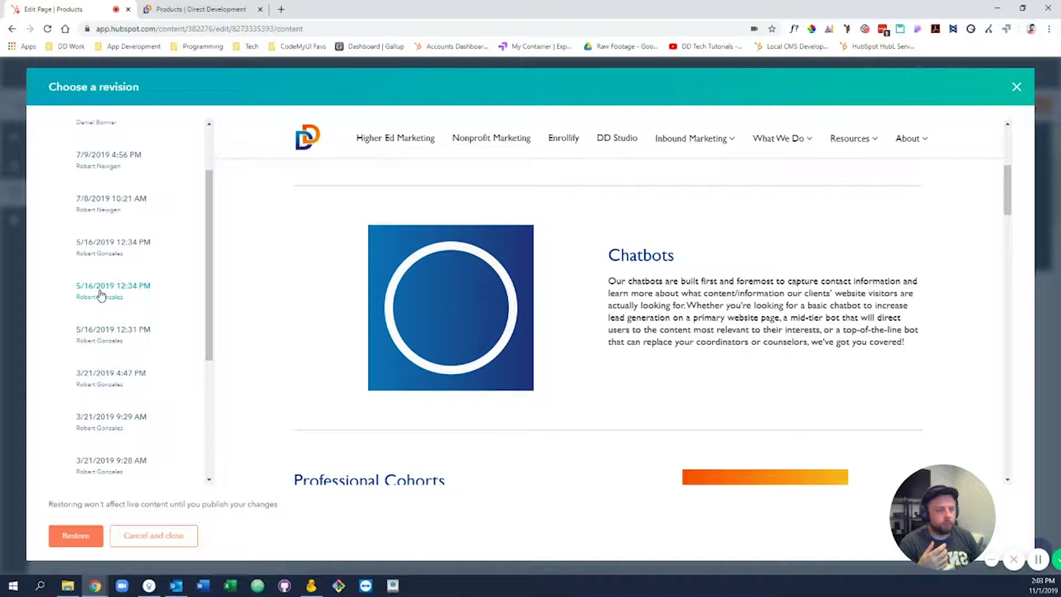
{"action": "left_click", "coordinate": [145, 287]}
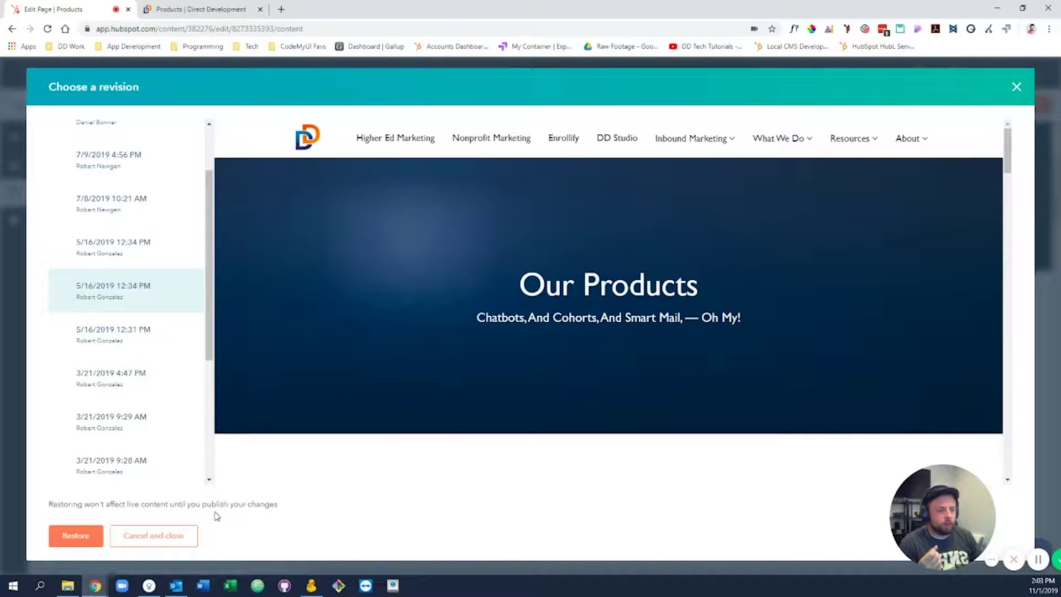
- Close revision history and view the Settings, checking the internal page name 'Products'
{"action": "left_click", "coordinate": [176, 544]}
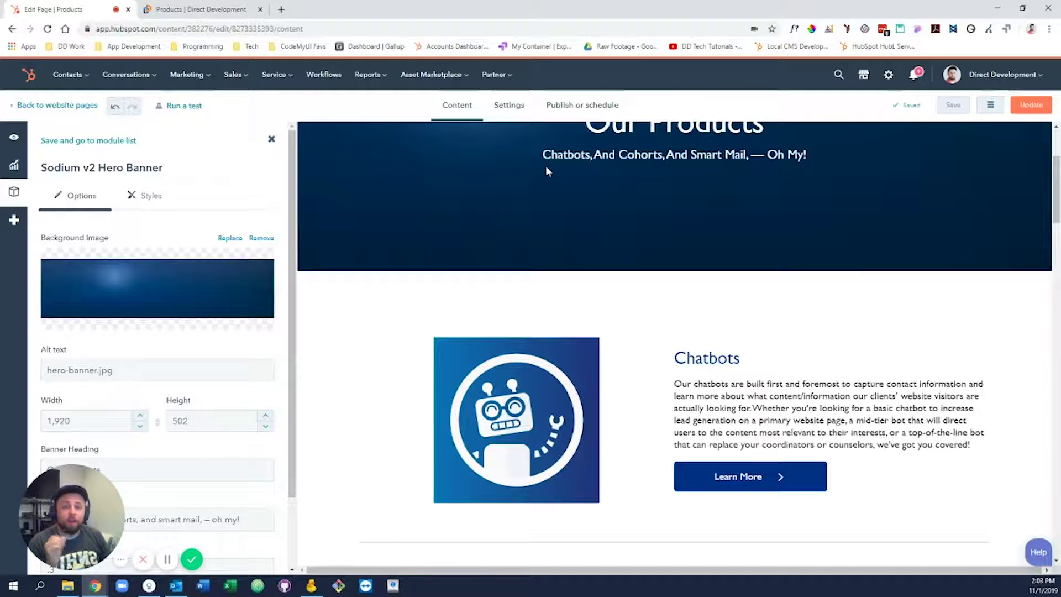
{"action": "left_click", "coordinate": [510, 109]}
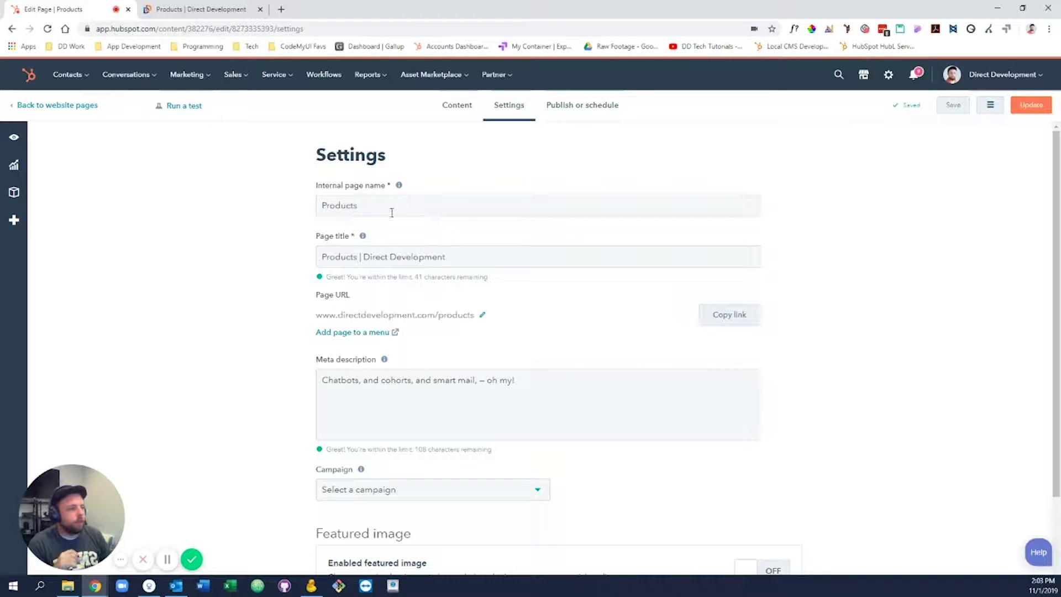
{"action": "left_click", "coordinate": [423, 211]}
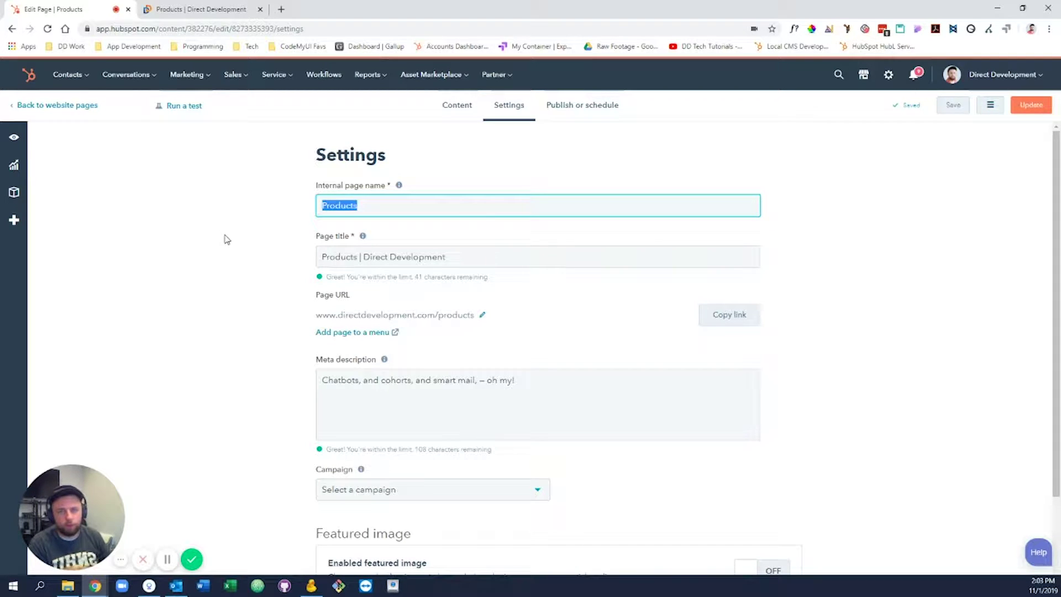
{"action": "left_click", "coordinate": [214, 271]}
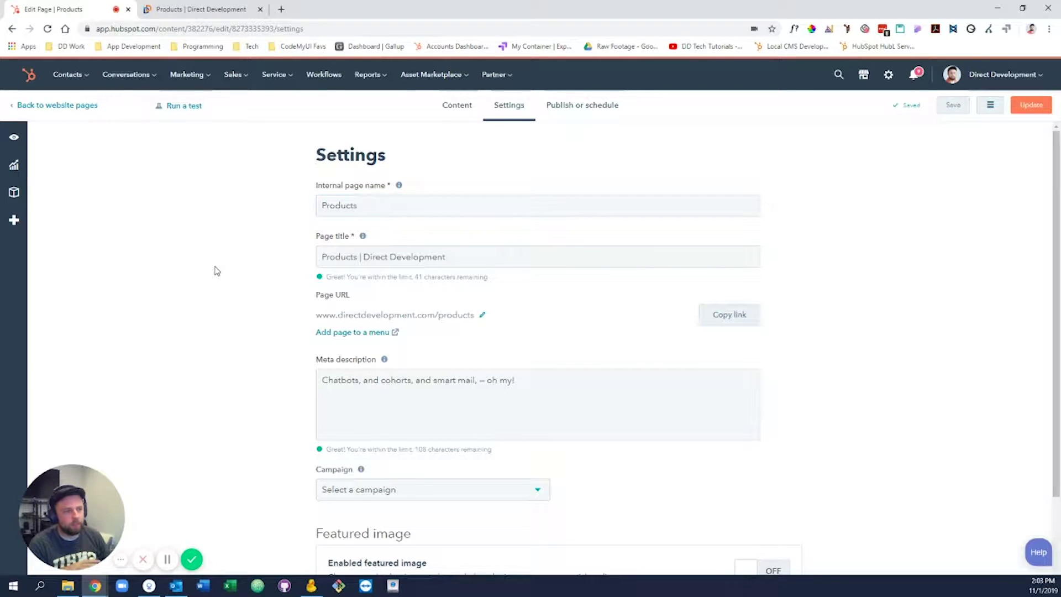
- Inspect the page title 'Products | Direct Development' without changing it
{"action": "left_click_drag", "start_coordinate": [464, 258], "coordinate": [323, 261]}
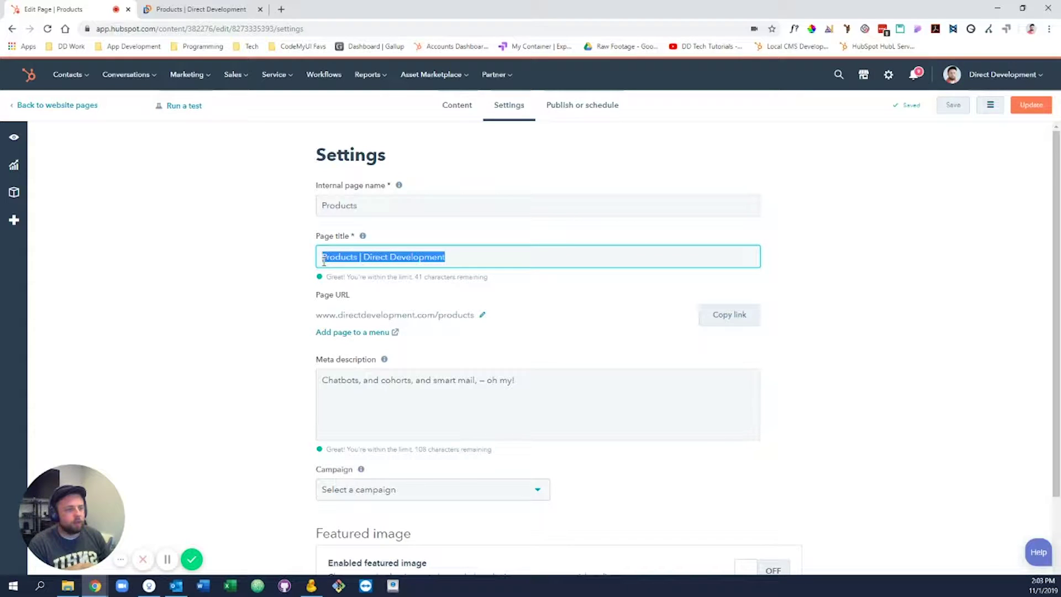
{"action": "left_click", "coordinate": [490, 259]}
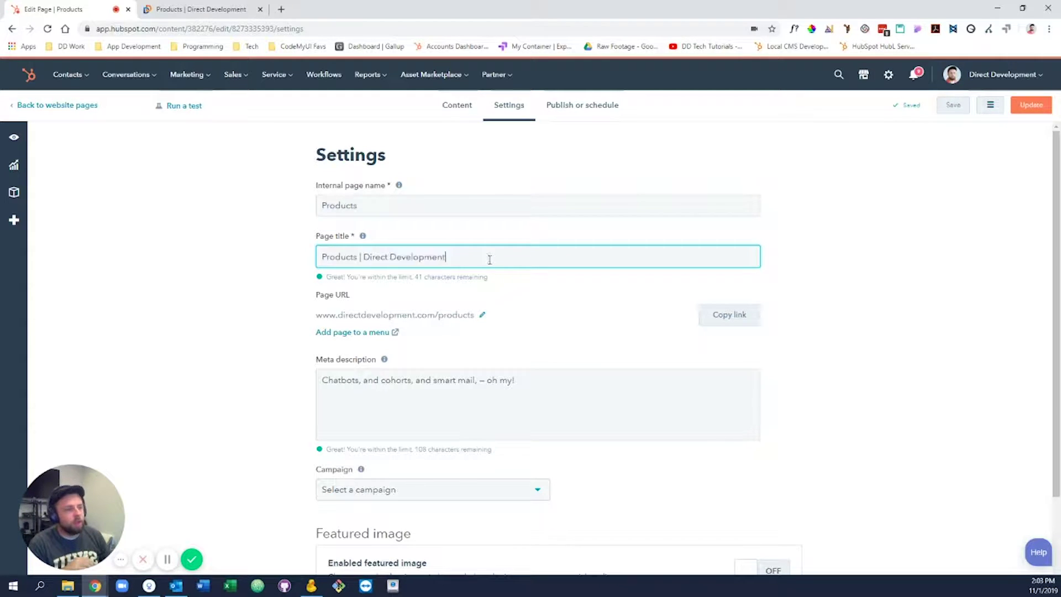
{"action": "left_click_drag", "start_coordinate": [489, 258], "coordinate": [456, 257]}
{"action": "left_click", "coordinate": [323, 257]}
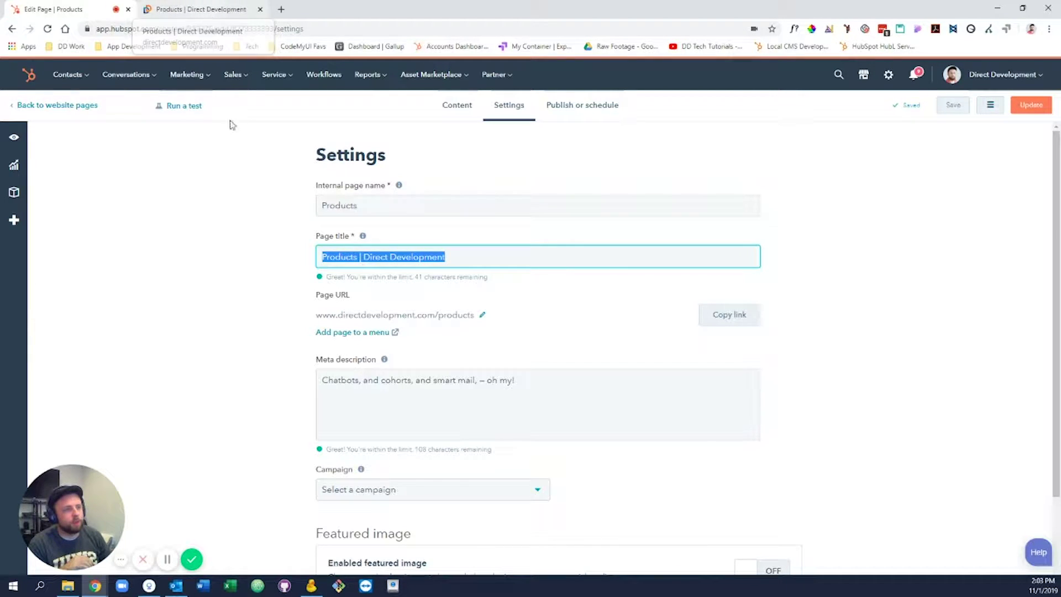
{"action": "left_click", "coordinate": [255, 329]}
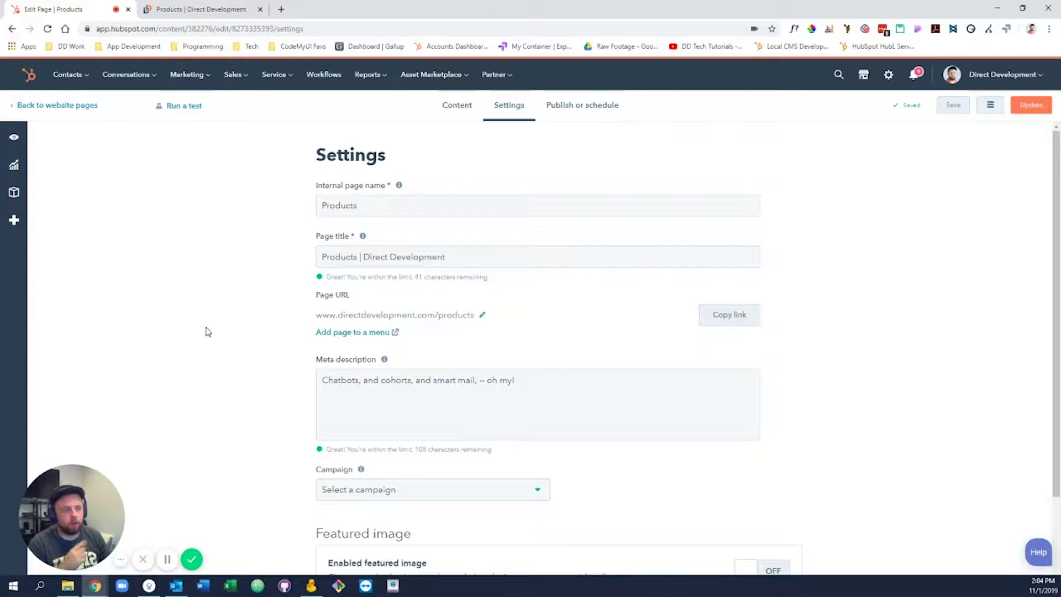
{"action": "scroll", "coordinate": [206, 330], "scroll_direction": "down", "scroll_amount": 1}
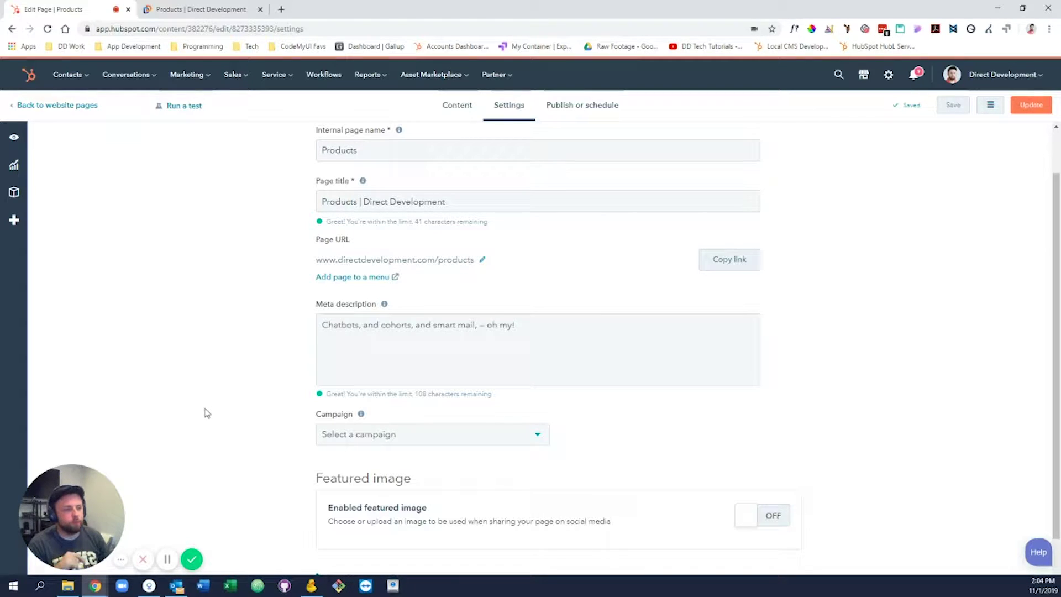
- Inspect the meta description 'Chatbots, and cohorts, and smart mail, -- oh my!' and the campaign list, choosing no campaign
{"action": "left_click", "coordinate": [569, 335]}
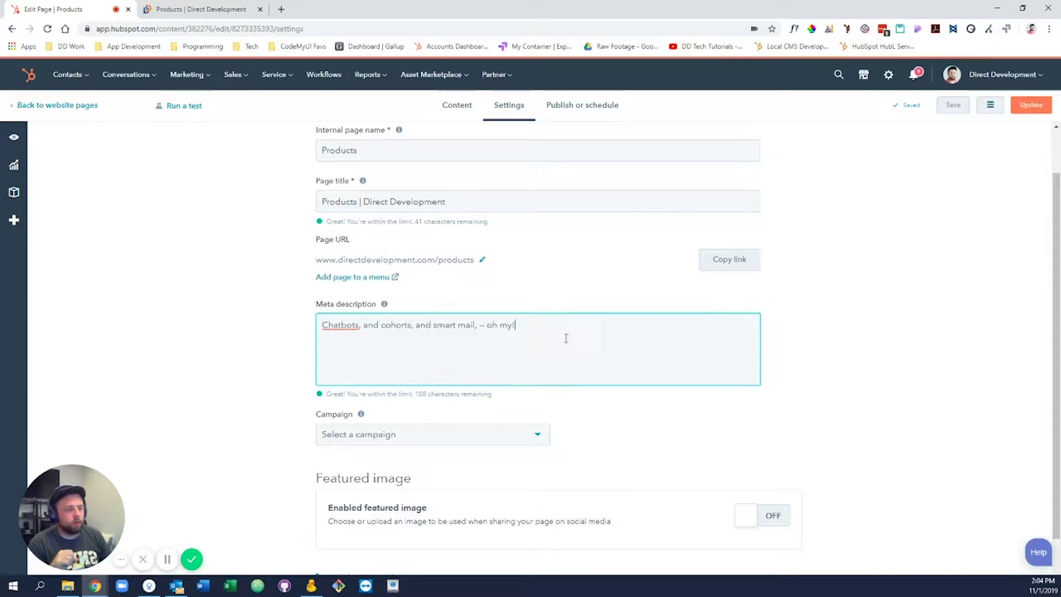
{"action": "left_click_drag", "start_coordinate": [566, 339], "coordinate": [243, 349]}
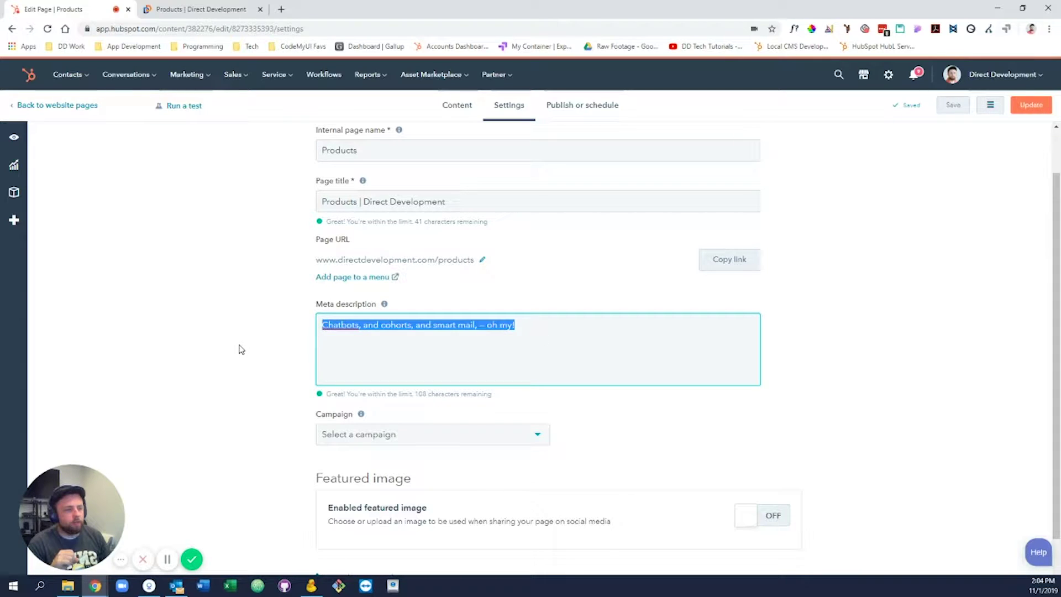
{"action": "left_click", "coordinate": [567, 349]}
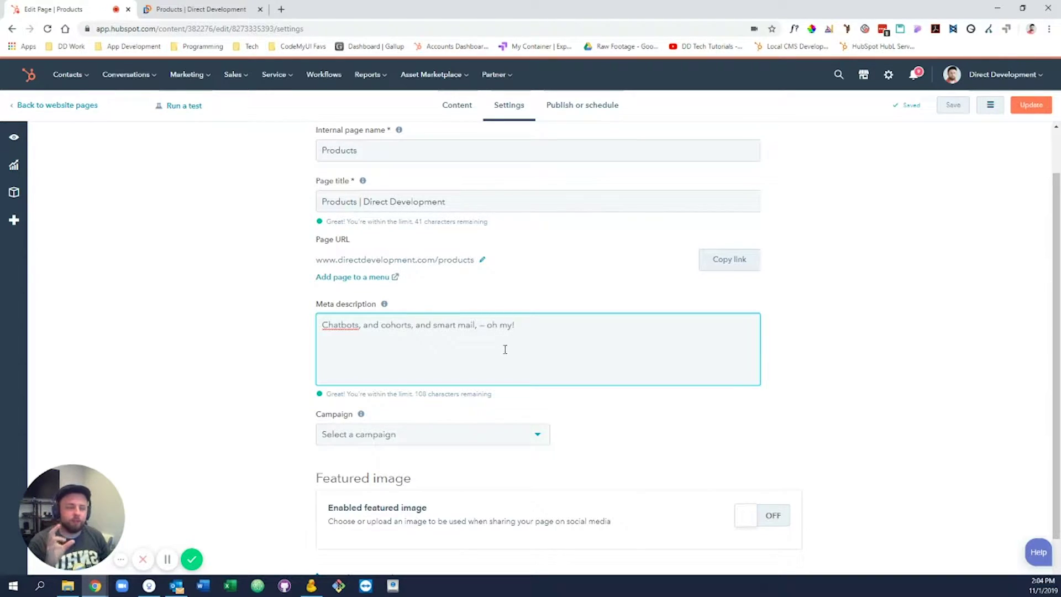
{"action": "scroll", "coordinate": [512, 356], "scroll_direction": "down", "scroll_amount": 2}
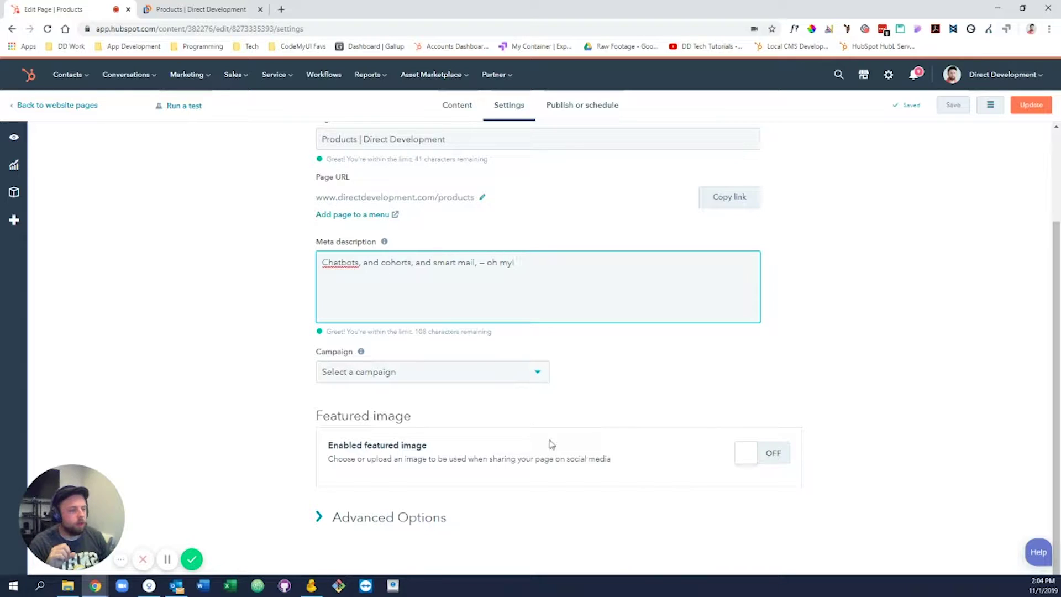
{"action": "left_click", "coordinate": [452, 375]}
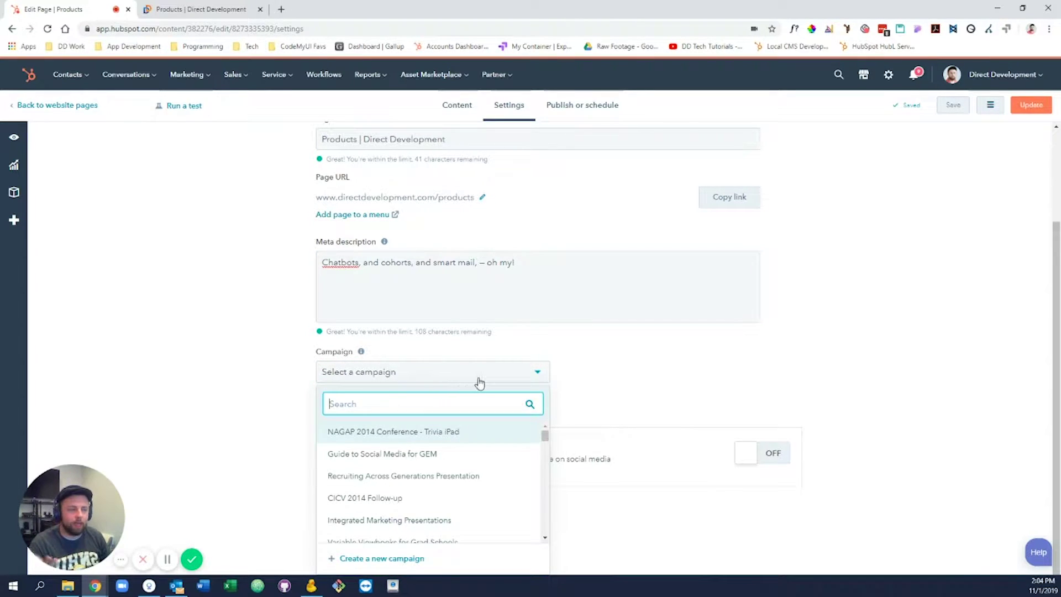
{"action": "left_click", "coordinate": [479, 382]}
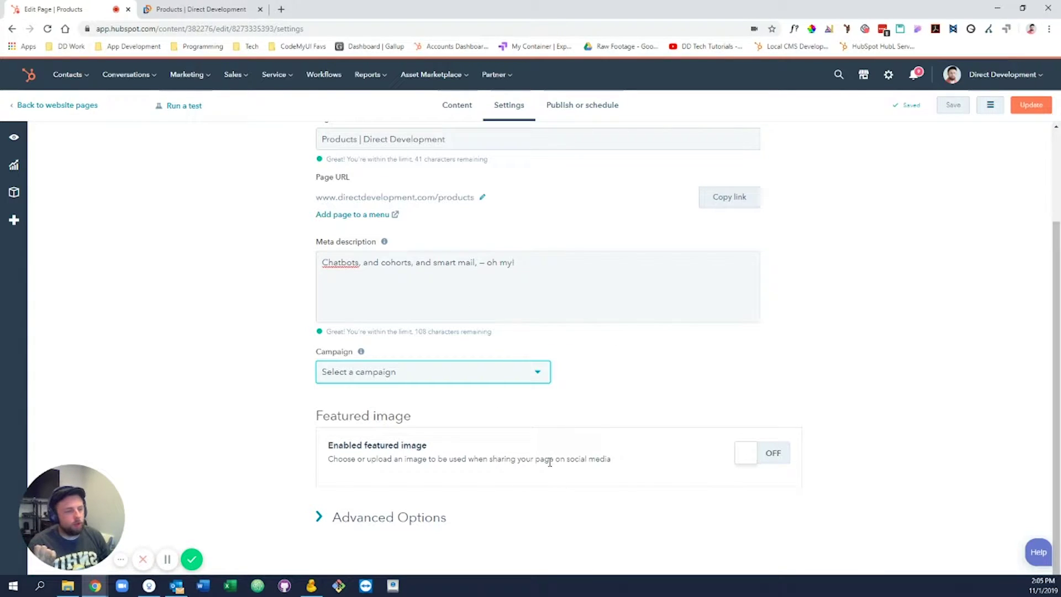
- Expand Advanced Options and review code snippets, the Products - Services template and default stylesheets
{"action": "left_click", "coordinate": [407, 516]}
{"action": "scroll", "coordinate": [566, 439], "scroll_direction": "down", "scroll_amount": 1}
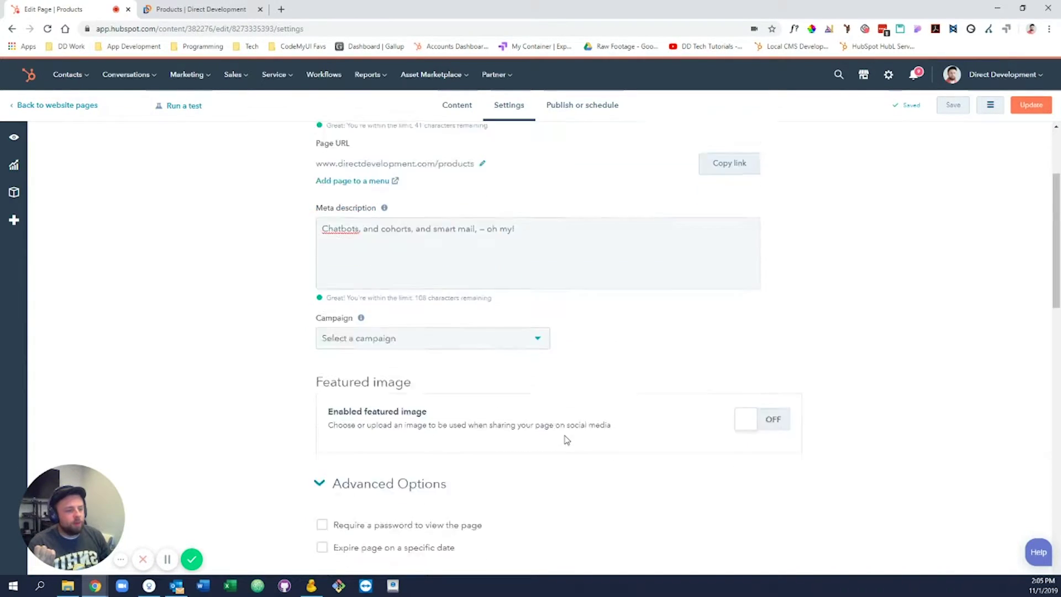
{"action": "scroll", "coordinate": [567, 439], "scroll_direction": "down", "scroll_amount": 5}
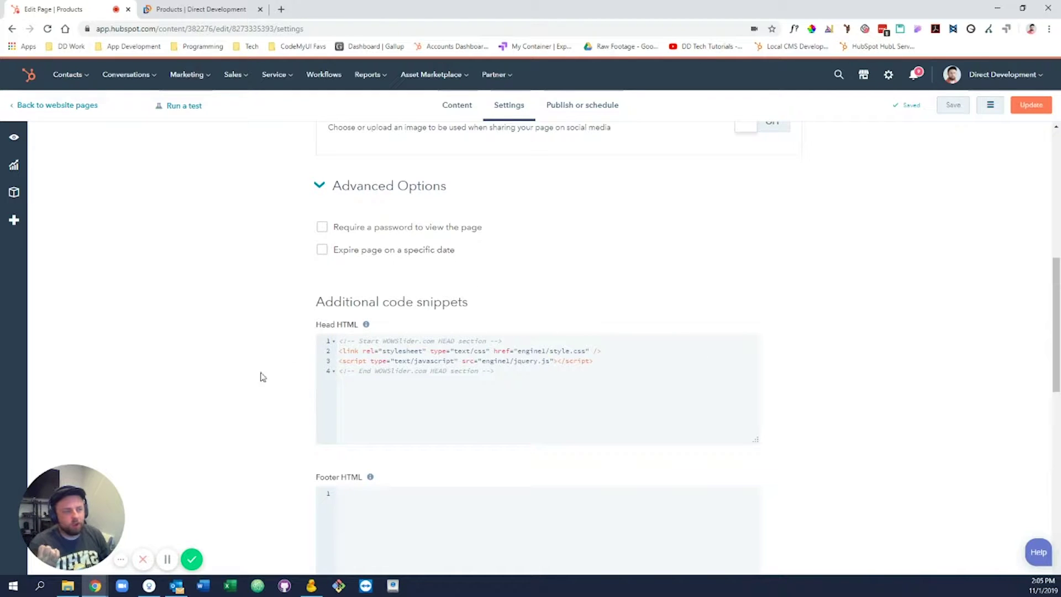
{"action": "scroll", "coordinate": [171, 375], "scroll_direction": "down", "scroll_amount": 2}
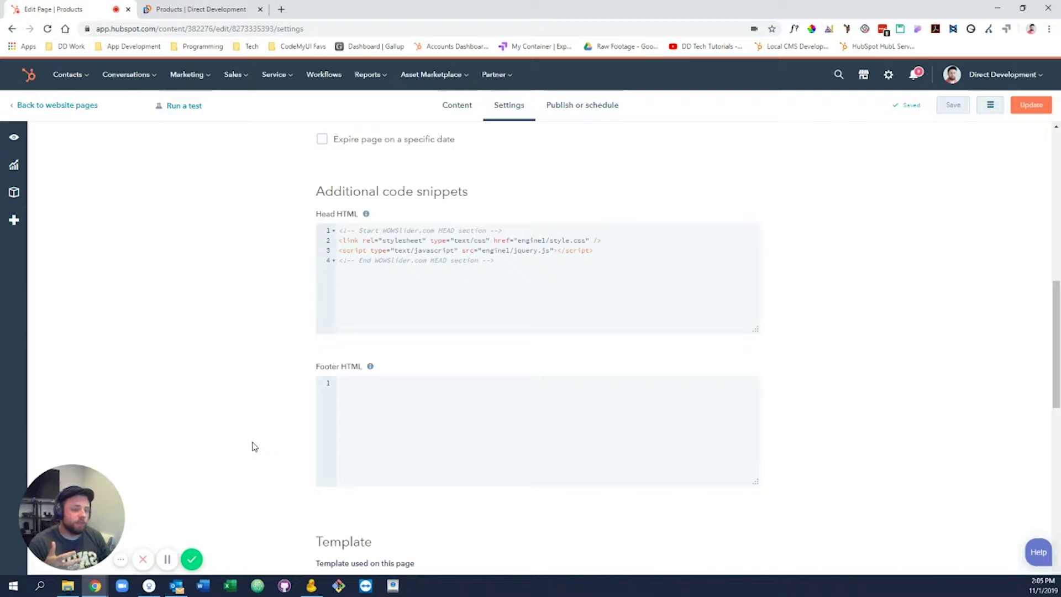
{"action": "scroll", "coordinate": [248, 392], "scroll_direction": "down", "scroll_amount": 7}
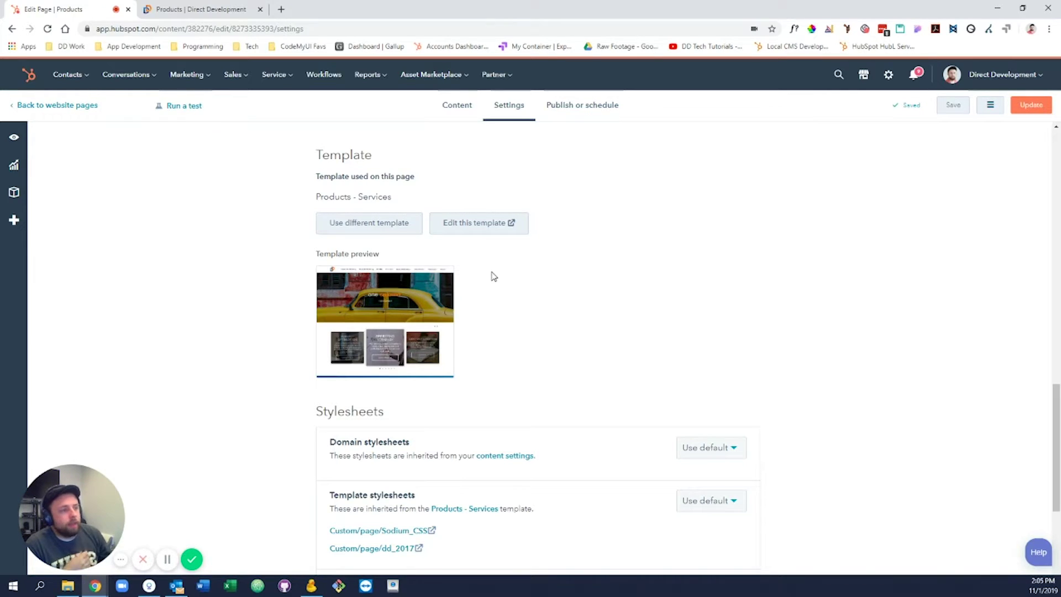
{"action": "left_click", "coordinate": [459, 113]}
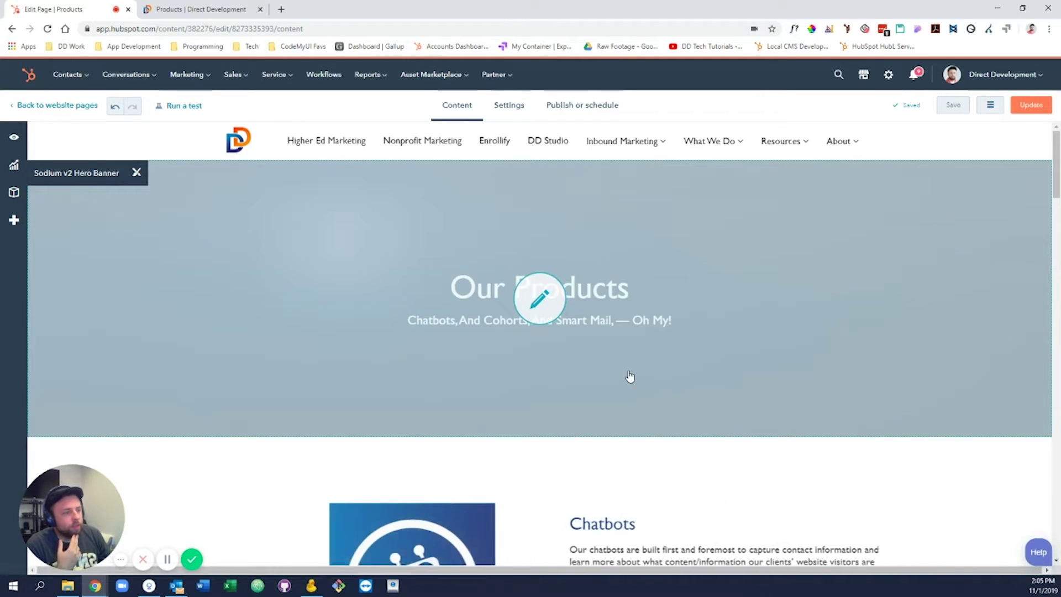